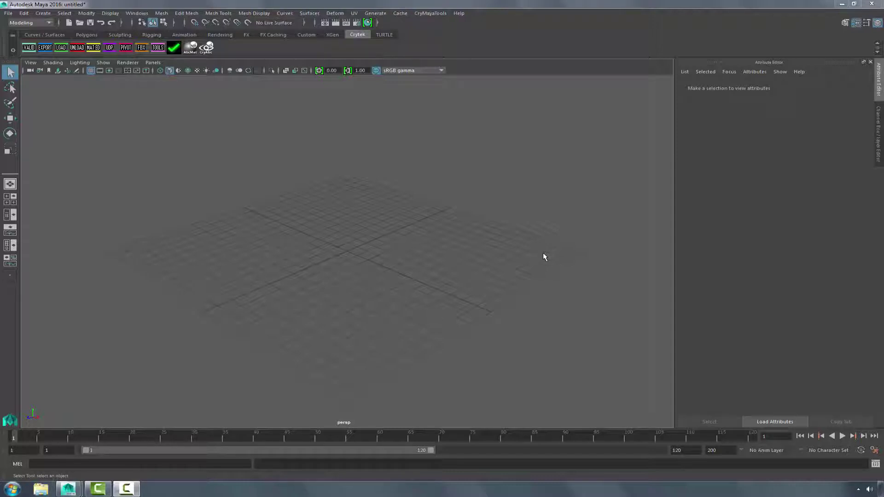
Change the linear working unit from centimeter to meter in Preferences and save
{"action": "right_click_drag", "start_coordinate": [483, 231], "coordinate": [424, 213], "text": "alt"}
{"action": "left_click", "coordinate": [873, 451]}
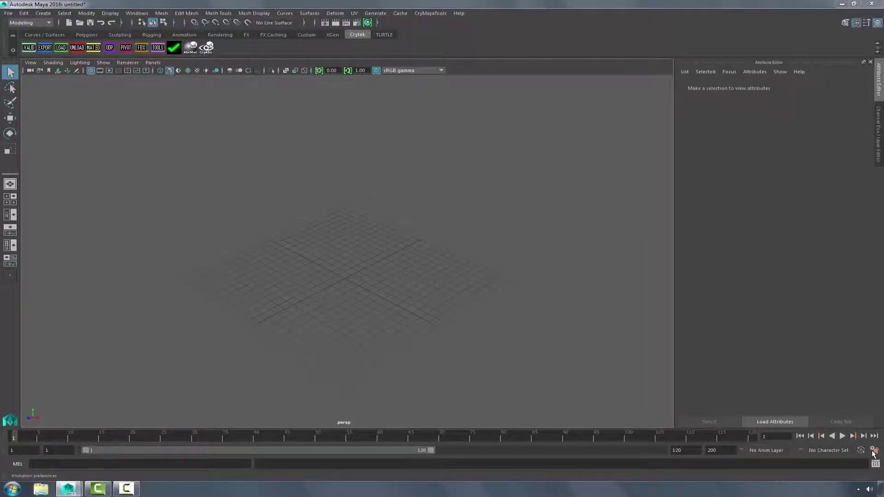
{"action": "left_click", "coordinate": [138, 282]}
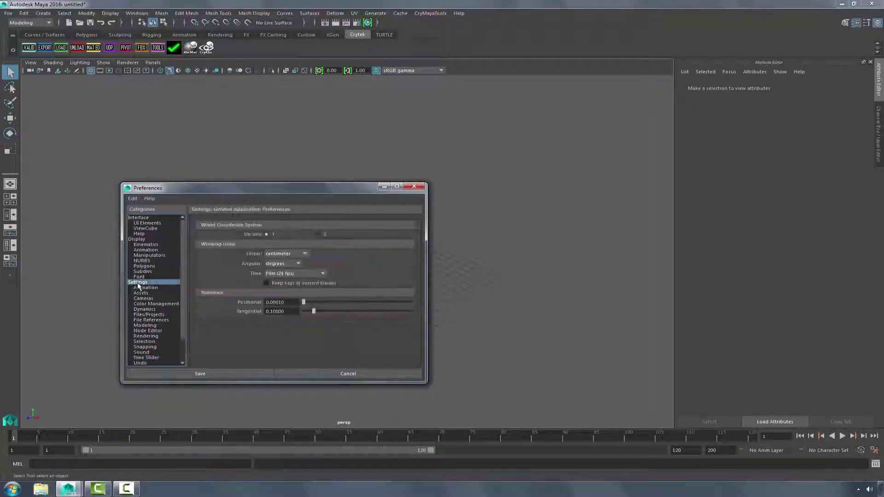
{"action": "left_click", "coordinate": [297, 253]}
{"action": "left_click", "coordinate": [286, 279]}
{"action": "left_click", "coordinate": [244, 373]}
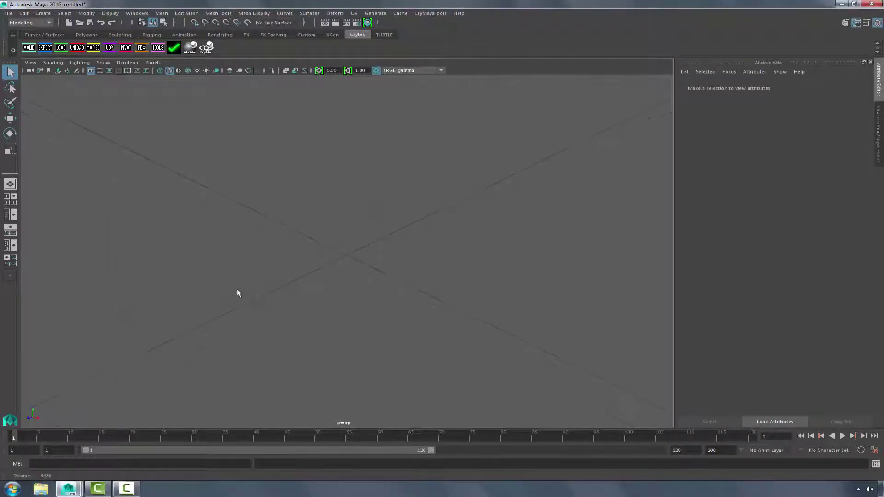
Create a polygon sphere at the origin from the Polygons shelf
{"action": "left_click", "coordinate": [86, 35]}
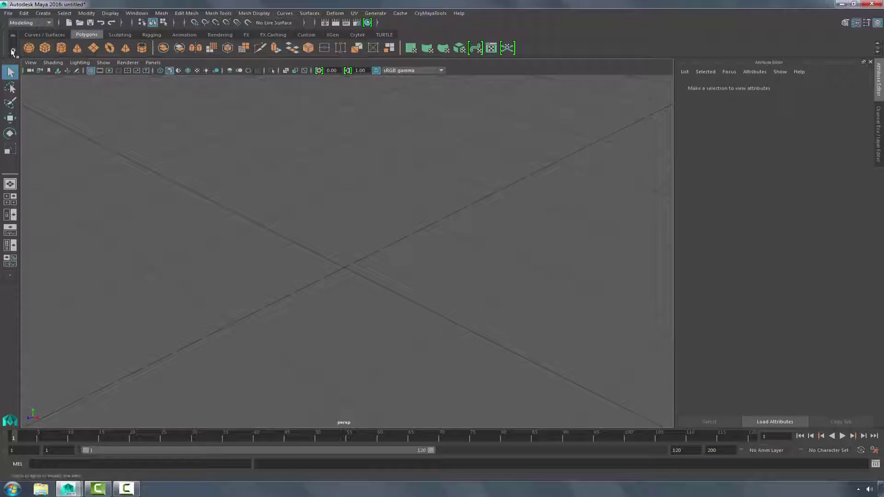
{"action": "left_click", "coordinate": [28, 47]}
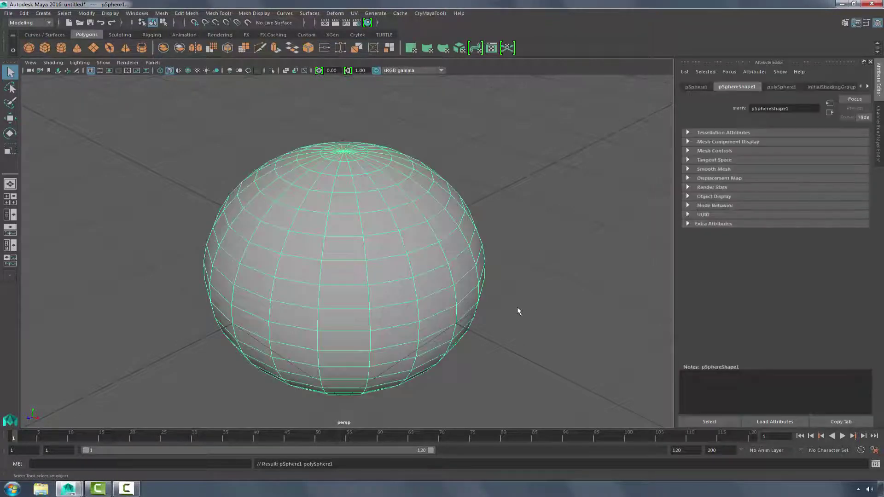
{"action": "right_click_drag", "start_coordinate": [519, 310], "coordinate": [461, 310], "text": "alt"}
{"action": "left_click_drag", "start_coordinate": [461, 309], "coordinate": [430, 325], "text": "alt"}
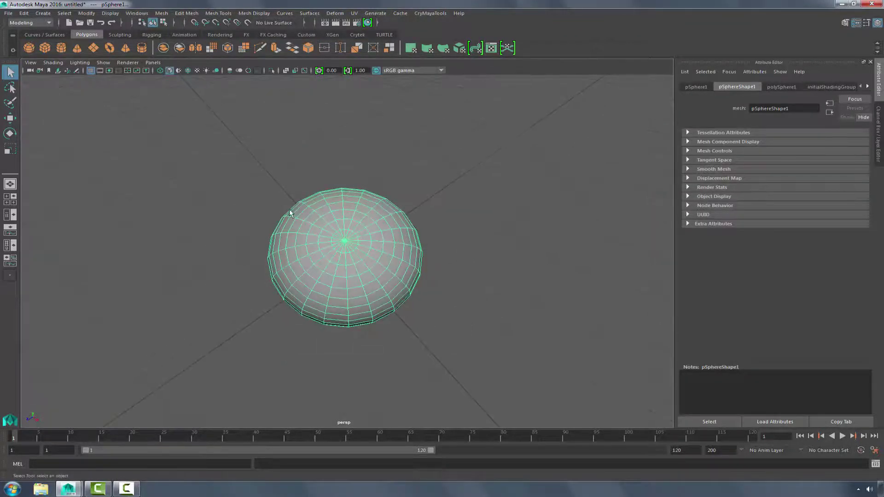
{"action": "left_click_drag", "start_coordinate": [456, 397], "coordinate": [475, 351], "text": "alt"}
Snap the sphere's pivot down to its bottom pole vertex
{"action": "key", "text": "w"}
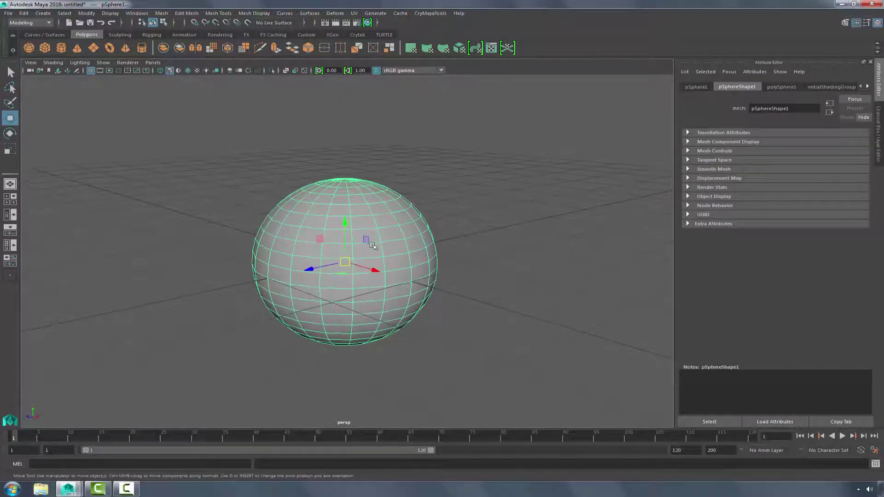
{"action": "left_click_drag", "start_coordinate": [375, 295], "coordinate": [373, 266], "text": "alt"}
{"action": "right_click_drag", "start_coordinate": [373, 266], "coordinate": [469, 375], "text": "alt"}
{"action": "left_click_drag", "start_coordinate": [469, 374], "coordinate": [467, 350], "text": "alt"}
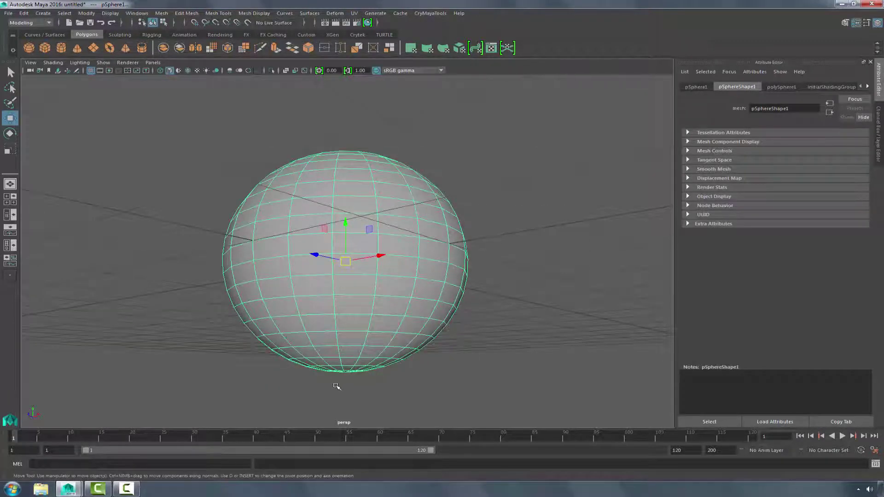
{"action": "key", "text": "d"}
{"action": "key", "text": "v"}
{"action": "left_click_drag", "start_coordinate": [346, 224], "coordinate": [344, 380]}
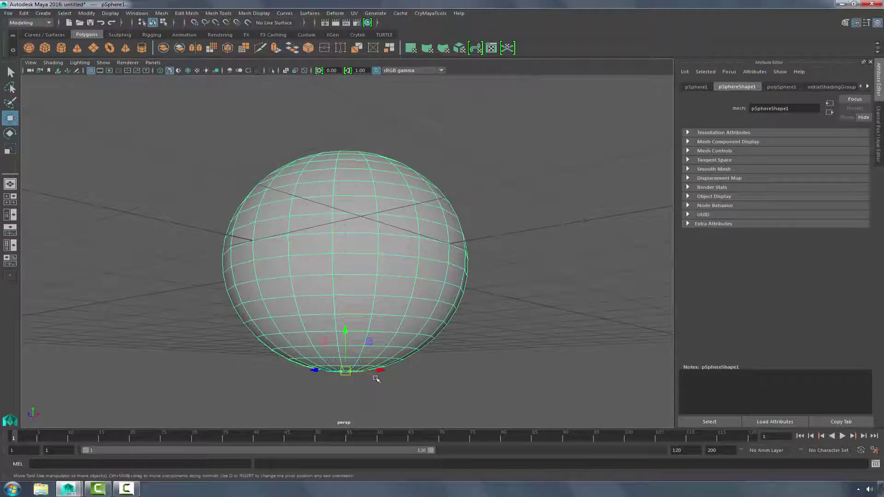
{"action": "left_click_drag", "start_coordinate": [497, 325], "coordinate": [492, 348], "text": "alt"}
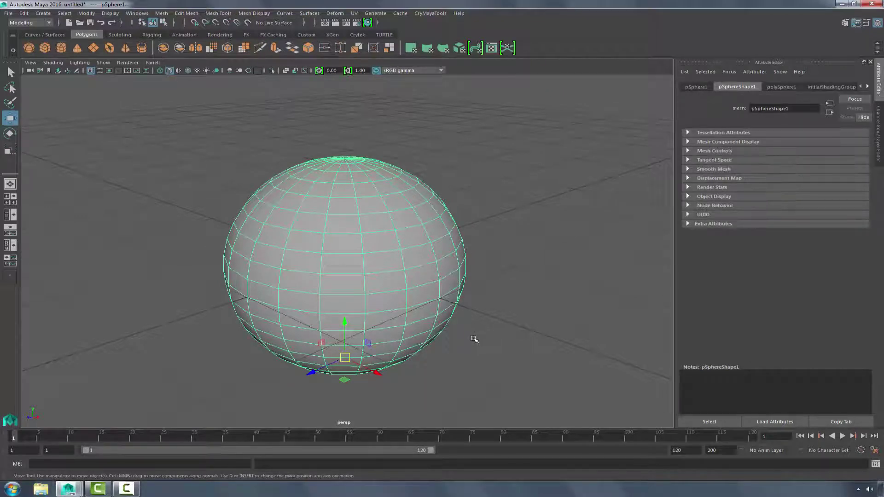
In wireframe, raise the sphere to rest on the grid at Translate Y 0.988
{"action": "key", "text": "4"}
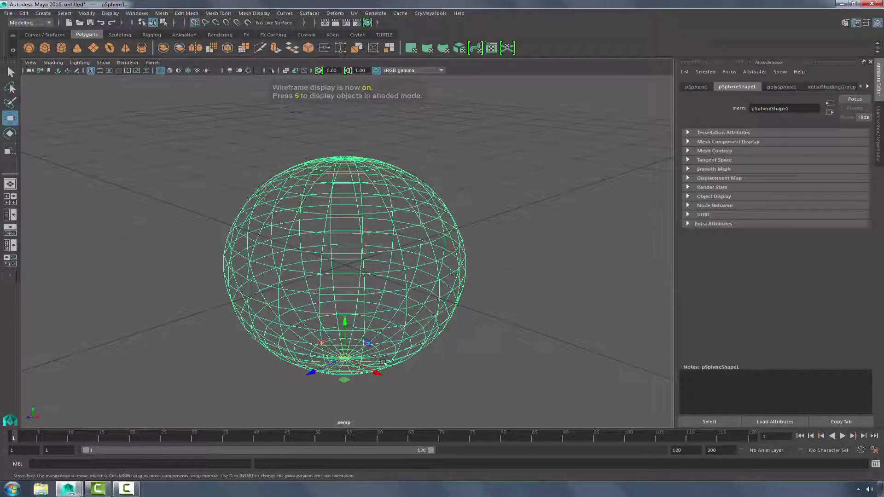
{"action": "left_click_drag", "start_coordinate": [345, 358], "coordinate": [342, 266]}
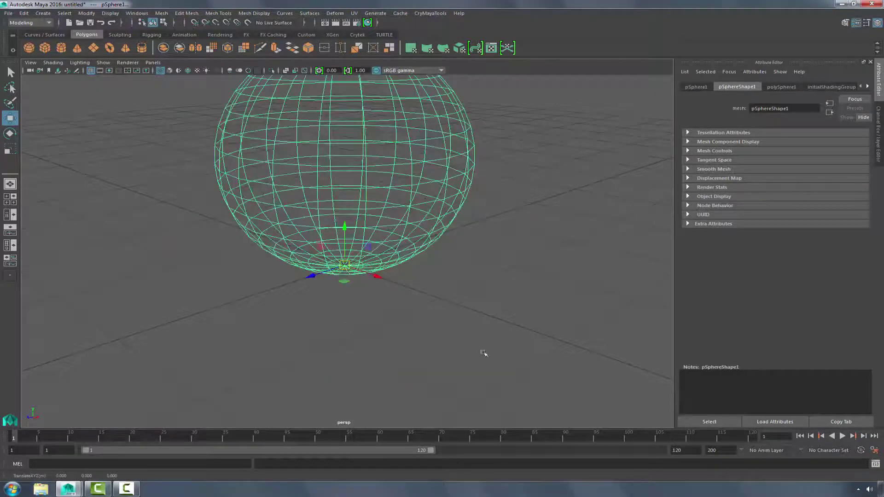
{"action": "key", "text": "f"}
{"action": "right_click_drag", "start_coordinate": [534, 287], "coordinate": [454, 272], "text": "alt"}
{"action": "left_click_drag", "start_coordinate": [454, 272], "coordinate": [442, 300], "text": "alt"}
{"action": "left_click", "coordinate": [880, 126]}
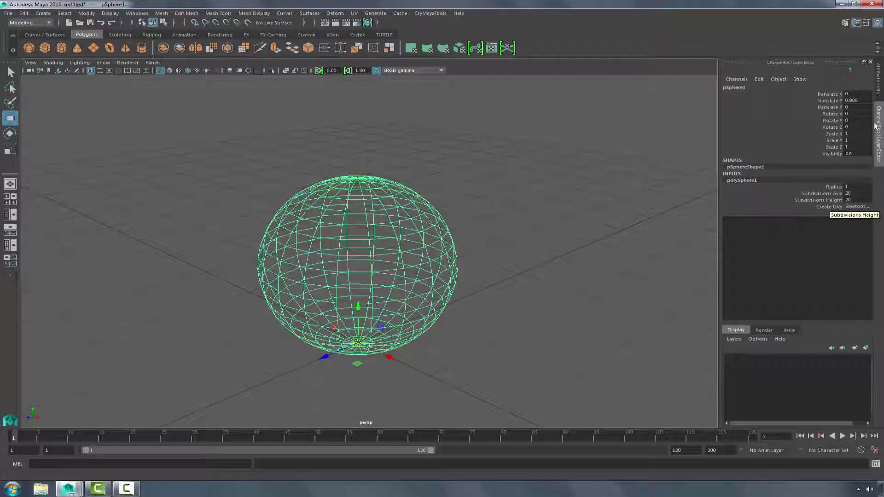
Freeze the sphere's transformations so its values reset to zero
{"action": "left_click_drag", "start_coordinate": [588, 189], "coordinate": [576, 191], "text": "alt"}
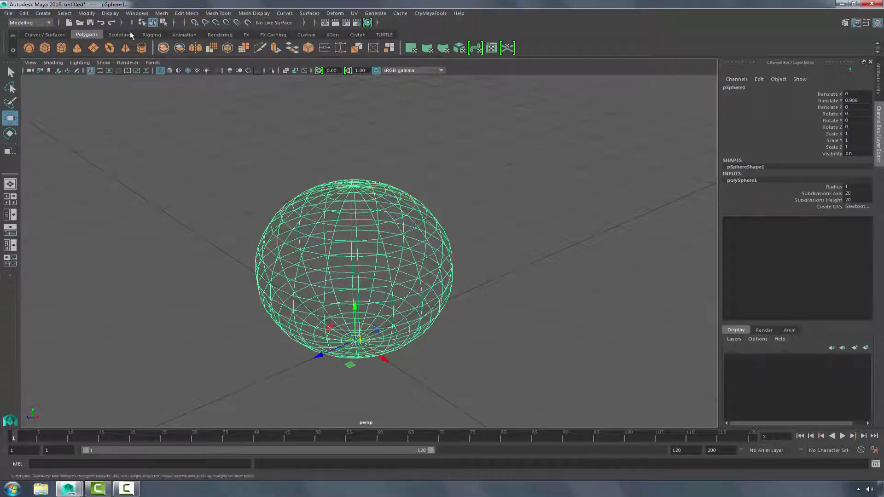
{"action": "left_click", "coordinate": [87, 13]}
{"action": "left_click", "coordinate": [137, 51]}
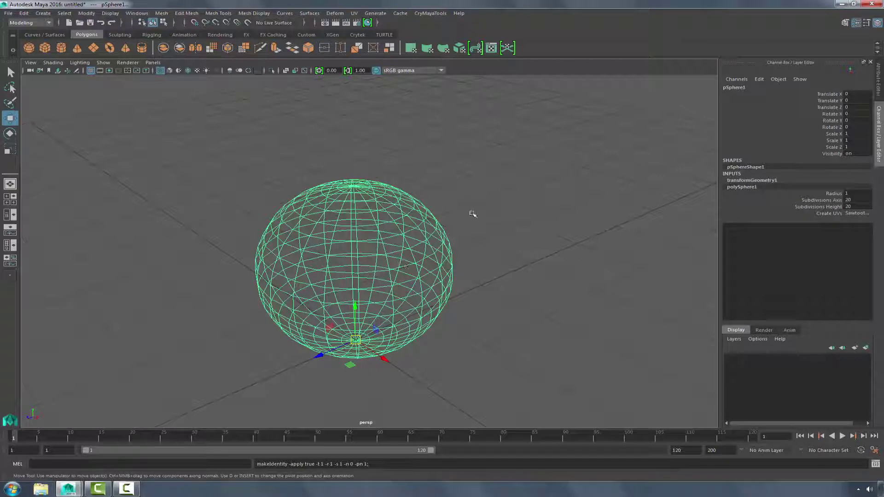
Delete the sphere's construction history
{"action": "left_click", "coordinate": [24, 14]}
{"action": "mouse_move", "coordinate": [74, 111]}
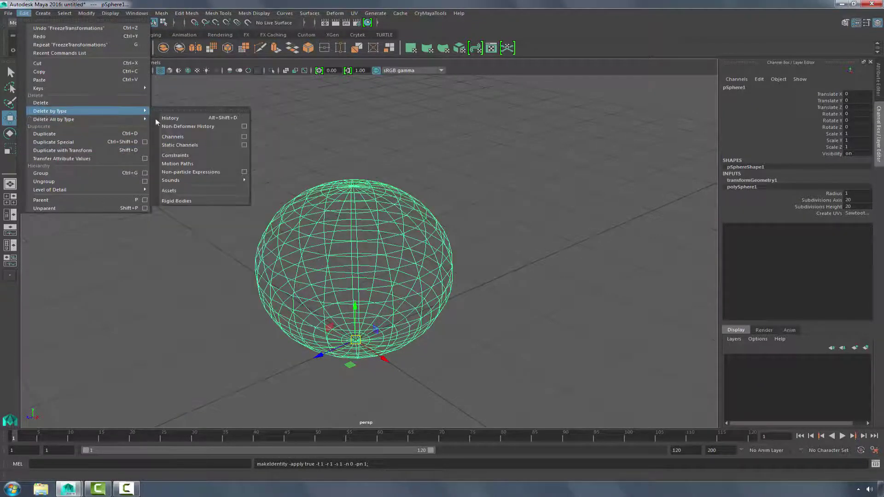
{"action": "left_click", "coordinate": [170, 118]}
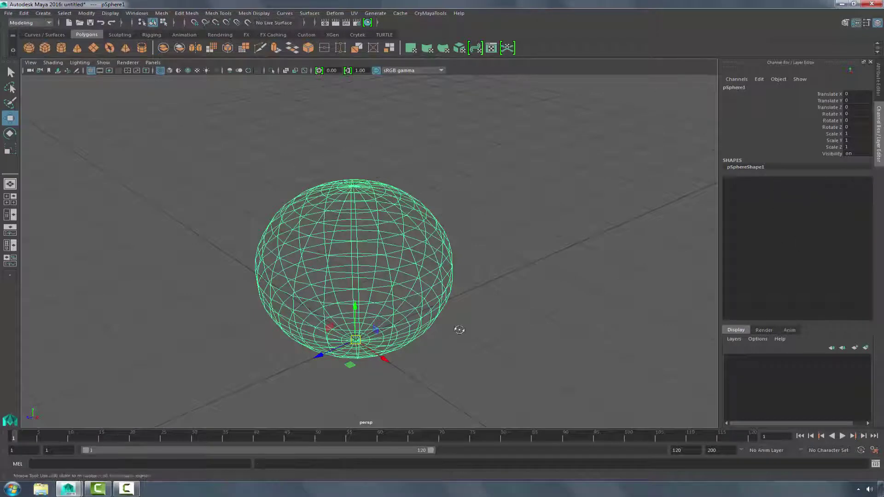
{"action": "left_click_drag", "start_coordinate": [458, 328], "coordinate": [526, 346], "text": "alt"}
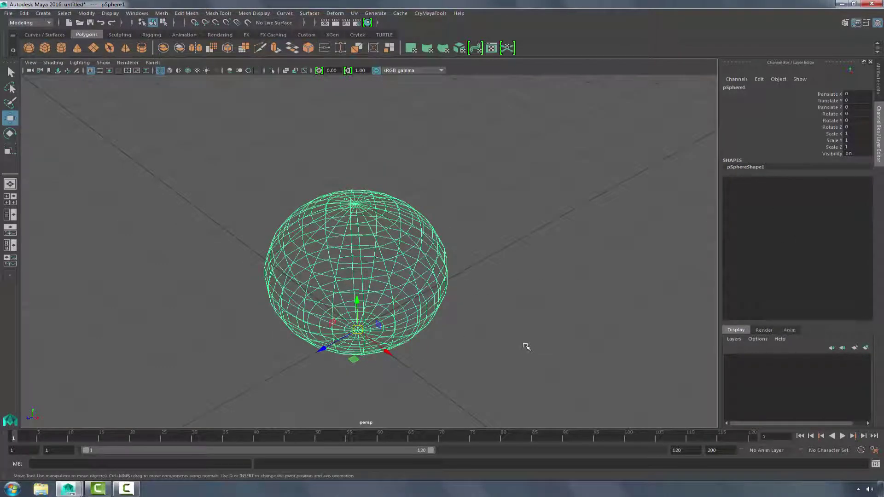
Return to shaded display with wireframe on shaded enabled
{"action": "key", "text": "5"}
{"action": "left_click_drag", "start_coordinate": [503, 327], "coordinate": [585, 339], "text": "alt"}
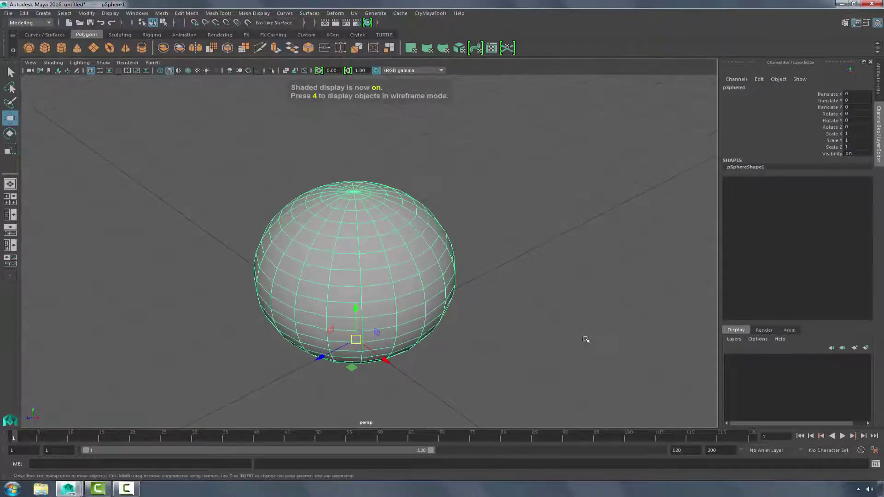
{"action": "left_click", "coordinate": [585, 339]}
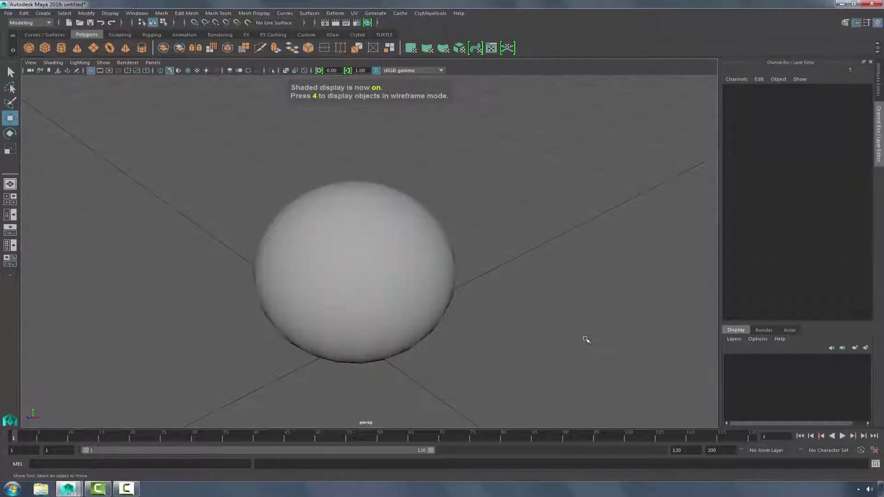
{"action": "left_click", "coordinate": [188, 71]}
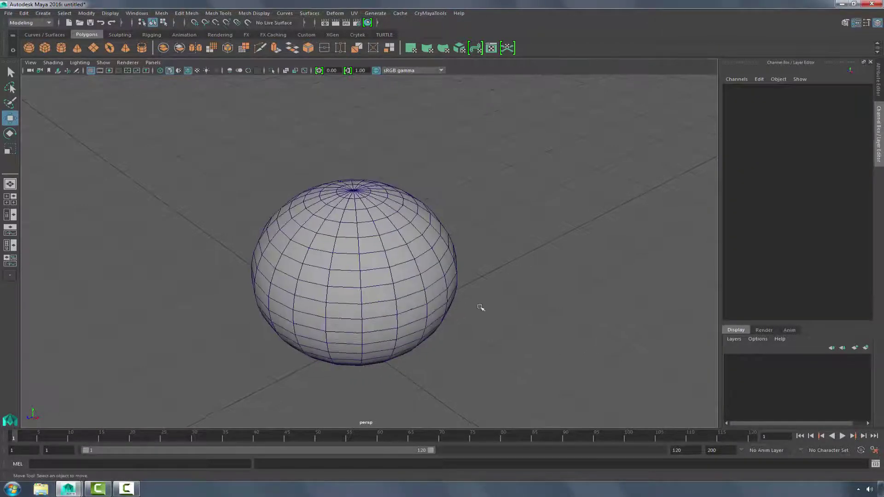
{"action": "left_click_drag", "start_coordinate": [477, 320], "coordinate": [393, 283], "text": "alt"}
Rename pSphere1 to sphereRender_MSH in the Outliner
{"action": "left_click", "coordinate": [10, 215]}
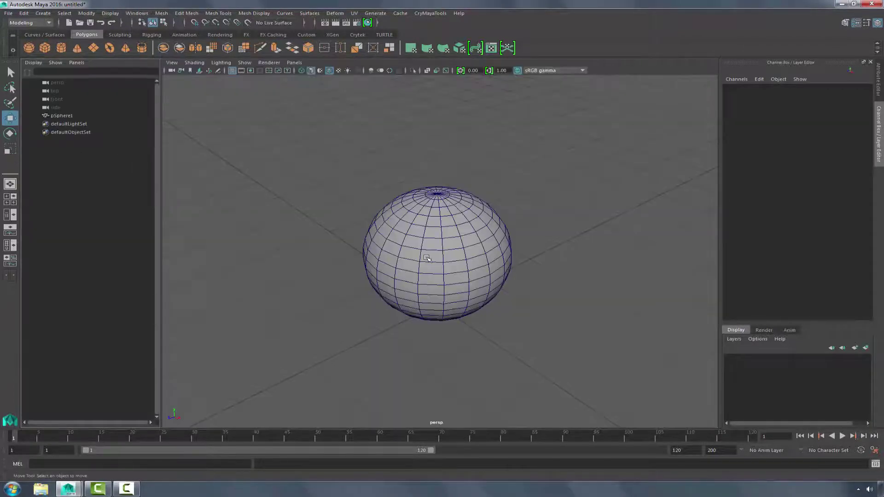
{"action": "double_click", "coordinate": [60, 116]}
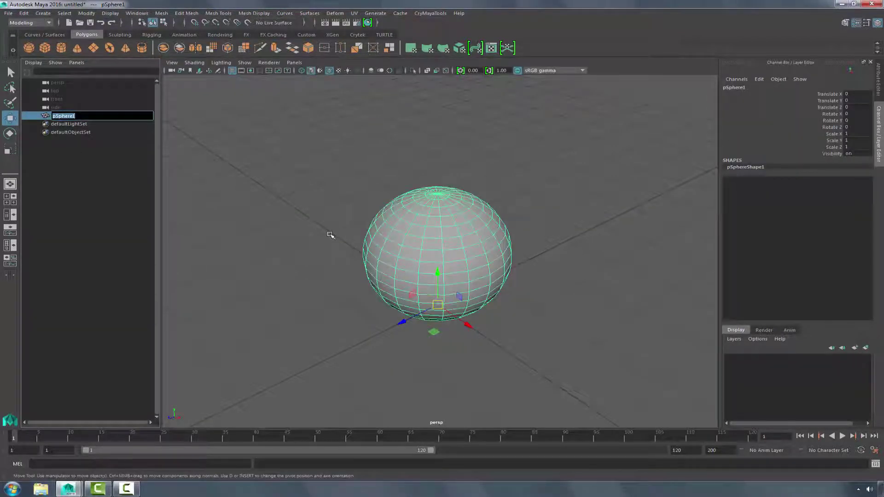
{"action": "type", "text": "re"}
{"action": "key", "text": "BackSpace"}
{"action": "key", "text": "BackSpace"}
{"action": "key", "text": "BackSpace"}
{"action": "key", "text": "BackSpace"}
{"action": "key", "text": "BackSpace"}
{"action": "key", "text": "BackSpace"}
{"action": "key", "text": "BackSpace"}
{"action": "key", "text": "BackSpace"}
{"action": "key", "text": "BackSpace"}
{"action": "key", "text": "BackSpace"}
{"action": "key", "text": "BackSpace"}
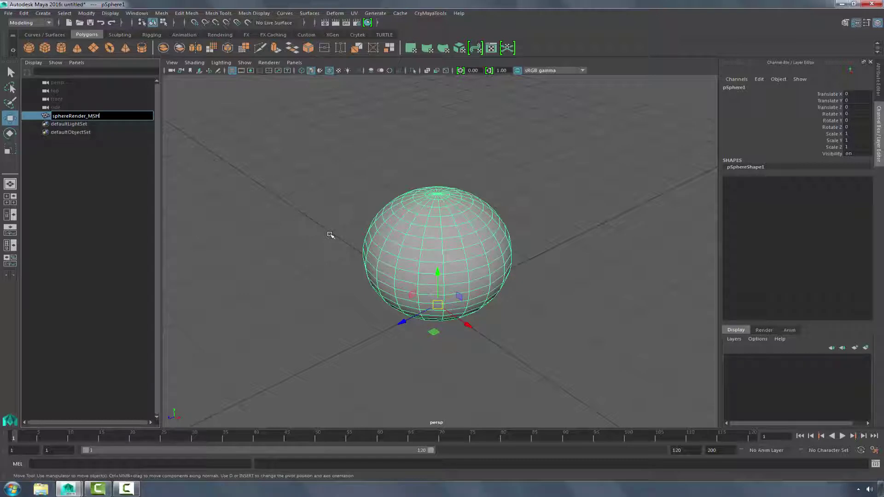
{"action": "key", "text": "Return"}
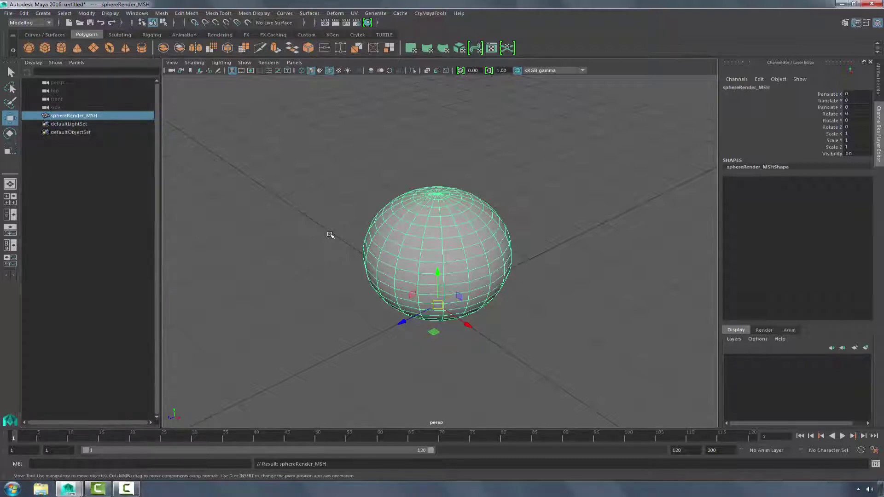
Duplicate the sphere and name the copy sphereProxy_MSH
{"action": "key", "text": "ctrl+d"}
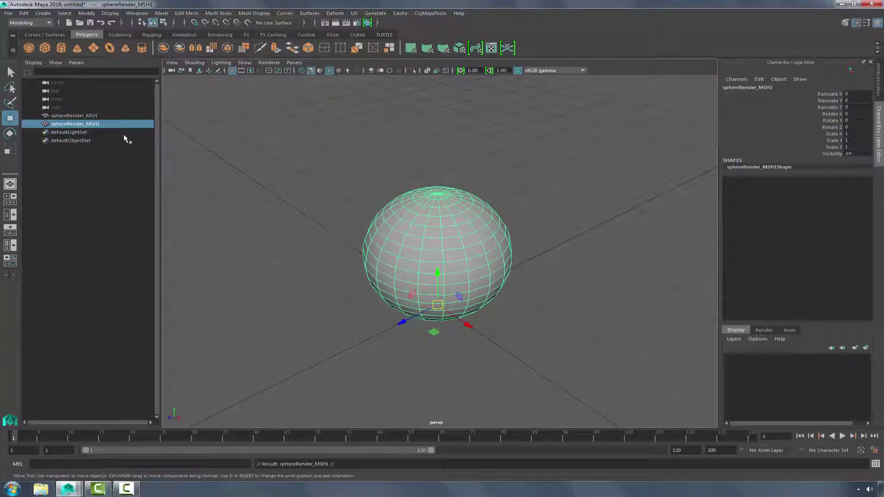
{"action": "double_click", "coordinate": [78, 124]}
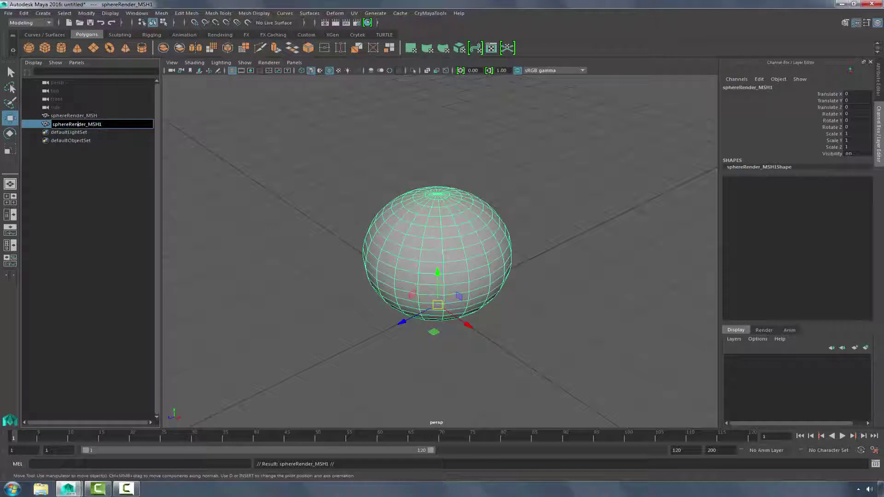
{"action": "left_click_drag", "start_coordinate": [86, 124], "coordinate": [66, 125]}
{"action": "type", "text": "Proxy"}
{"action": "key", "text": "Return"}
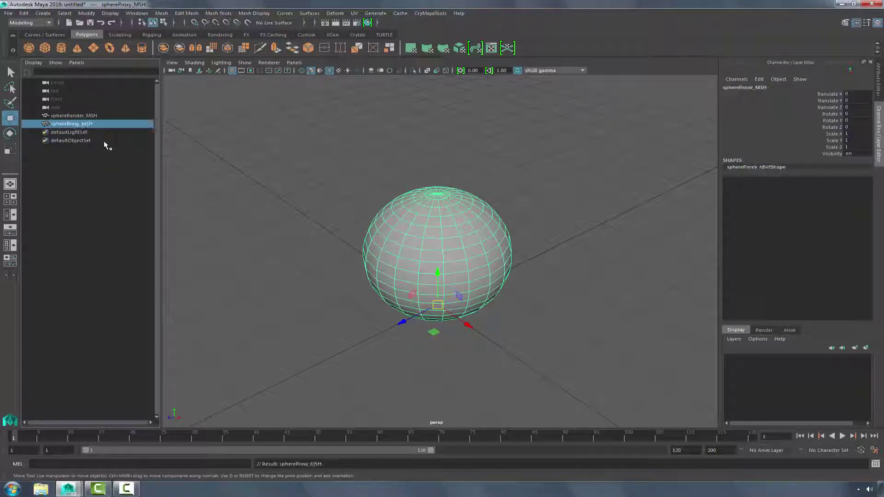
{"action": "left_click", "coordinate": [458, 139]}
{"action": "right_click_drag", "start_coordinate": [557, 221], "coordinate": [652, 261], "text": "alt"}
{"action": "left_click", "coordinate": [76, 117]}
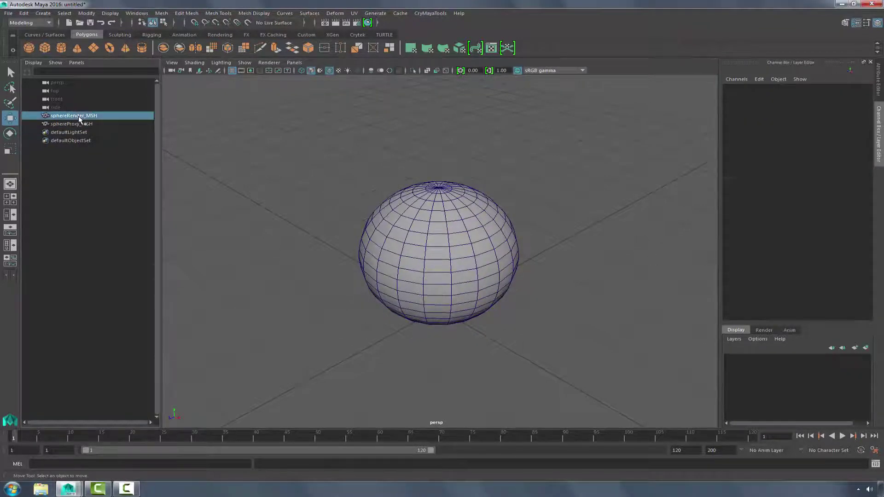
Assign a new Phong material to each sphere mesh
{"action": "right_click", "coordinate": [452, 223]}
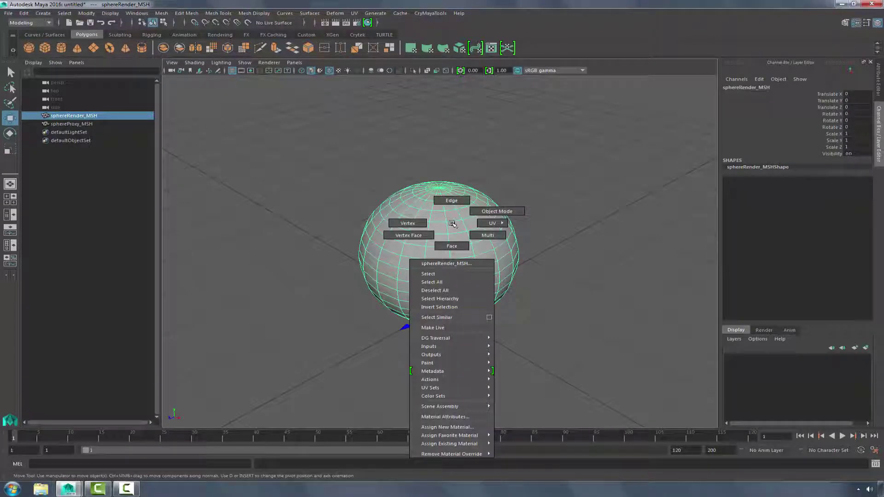
{"action": "mouse_move", "coordinate": [468, 436]}
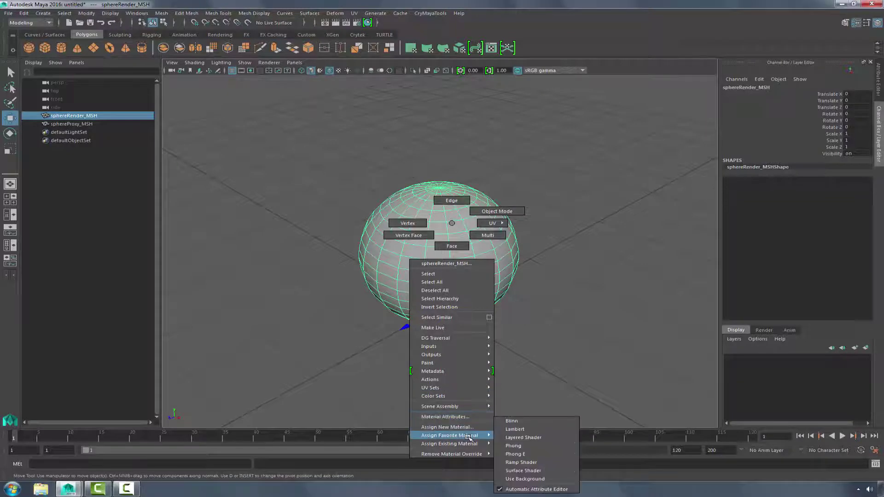
{"action": "left_click", "coordinate": [513, 445]}
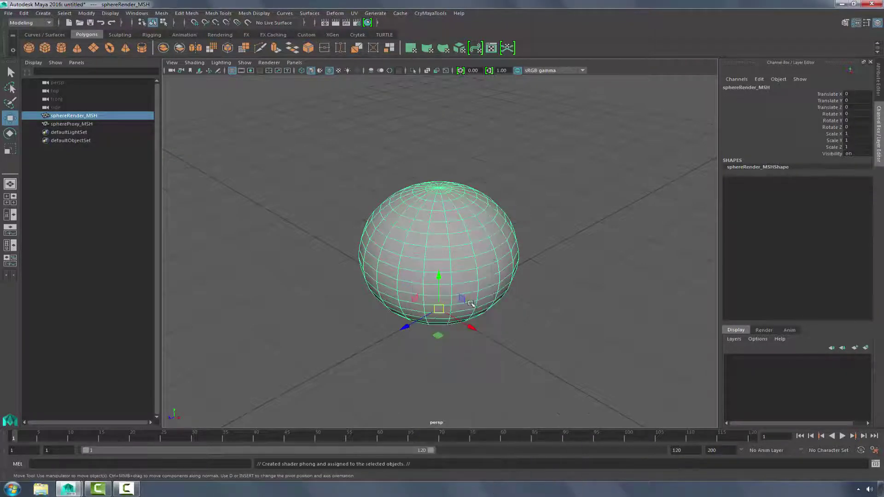
{"action": "key", "text": "ctrl+a"}
{"action": "left_click", "coordinate": [73, 124]}
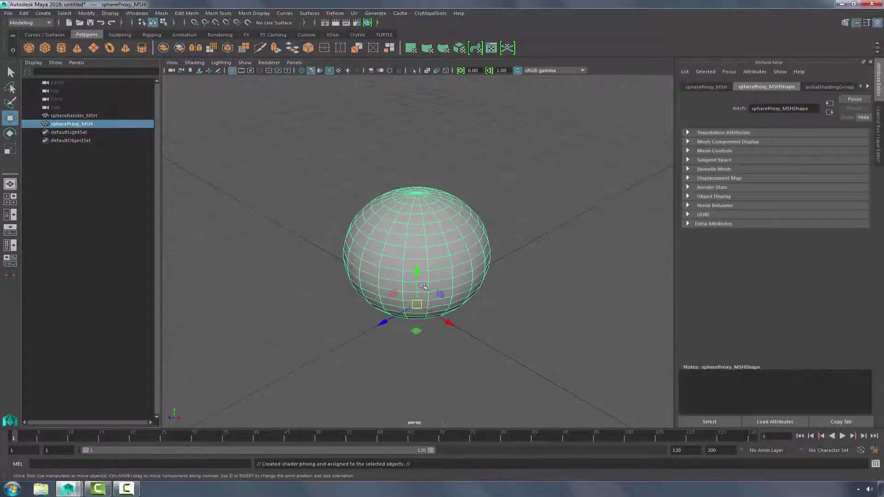
{"action": "right_click", "coordinate": [421, 243]}
{"action": "mouse_move", "coordinate": [438, 454]}
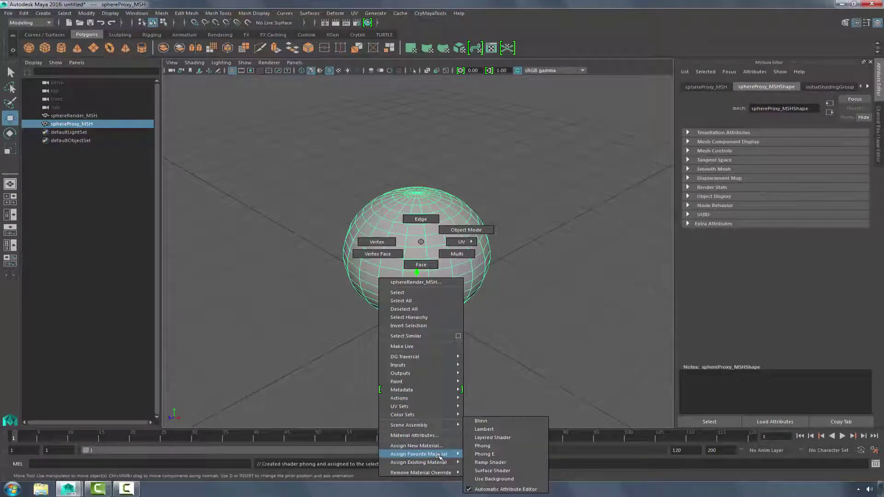
{"action": "left_click", "coordinate": [481, 446]}
{"action": "key", "text": "f"}
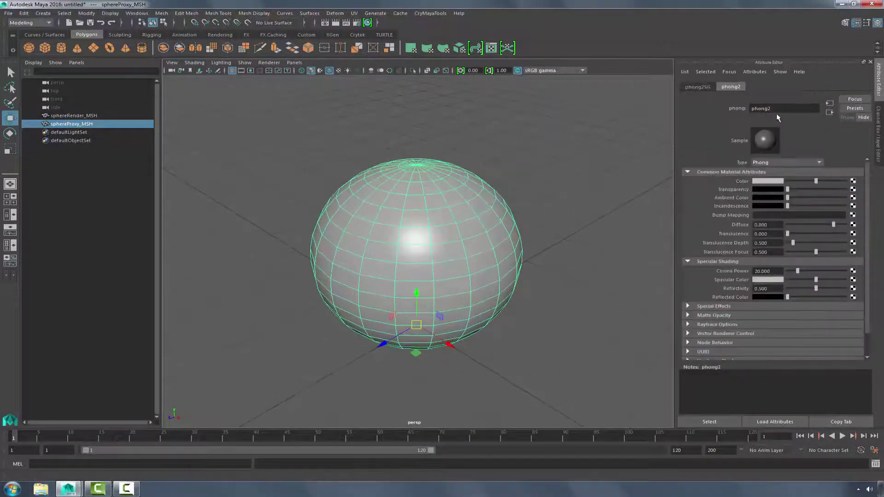
Rename the proxy's material proxy_SUB and the render sphere's material render_SUB
{"action": "double_click", "coordinate": [778, 109]}
{"action": "type", "text": "proxy_SUB"}
{"action": "key", "text": "Return"}
{"action": "left_click", "coordinate": [69, 116]}
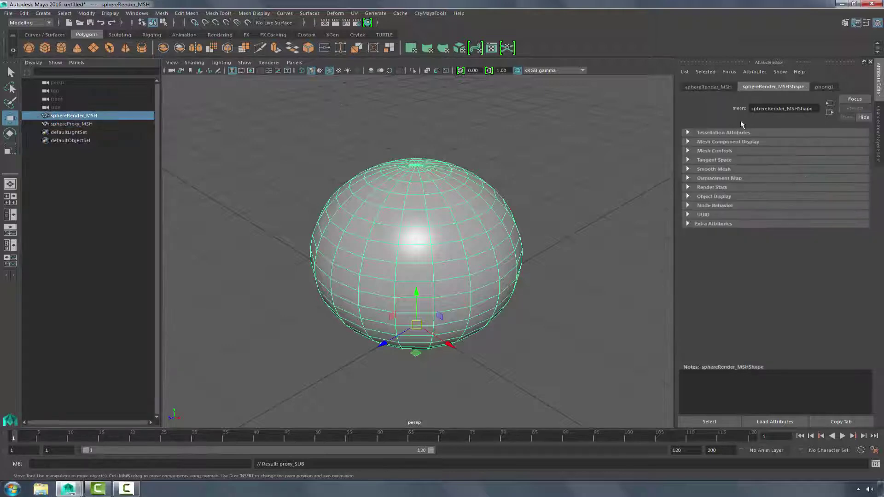
{"action": "left_click", "coordinate": [823, 87]}
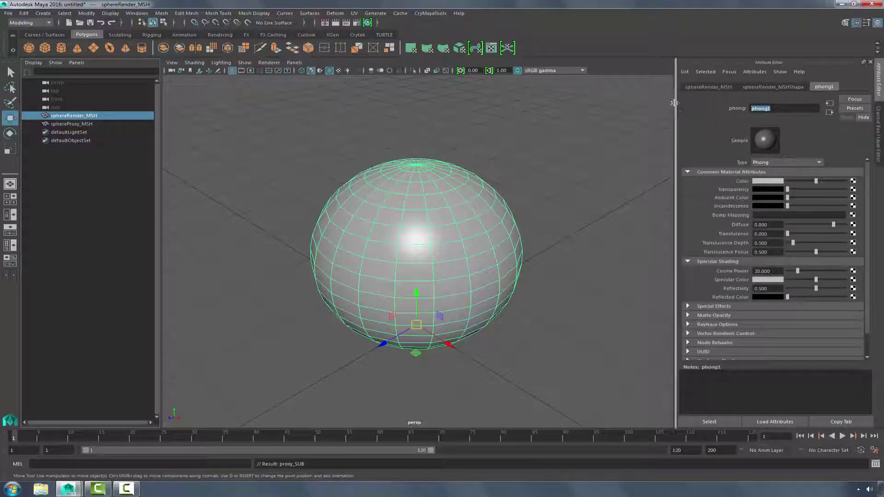
{"action": "type", "text": "render_SU"}
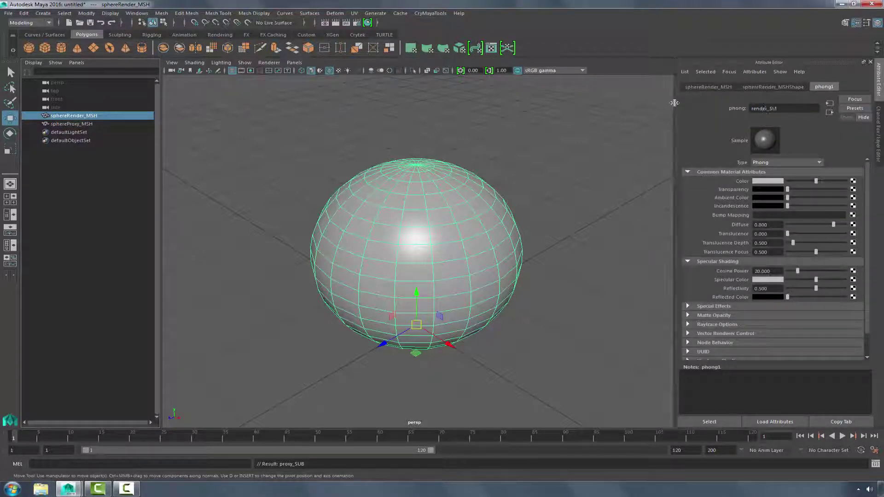
{"action": "type", "text": "B"}
{"action": "key", "text": "Return"}
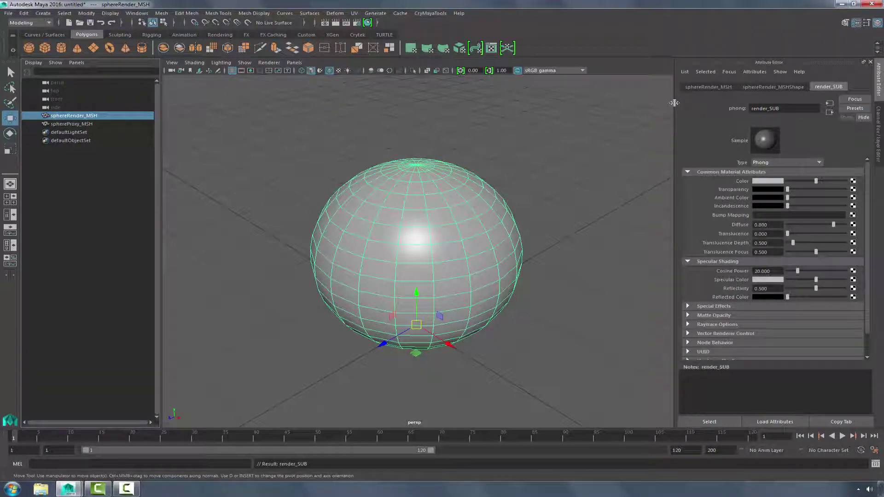
Make proxy_SUB magenta (H 300, S 1, V 1) and partly transparent, then deselect
{"action": "left_click", "coordinate": [83, 125]}
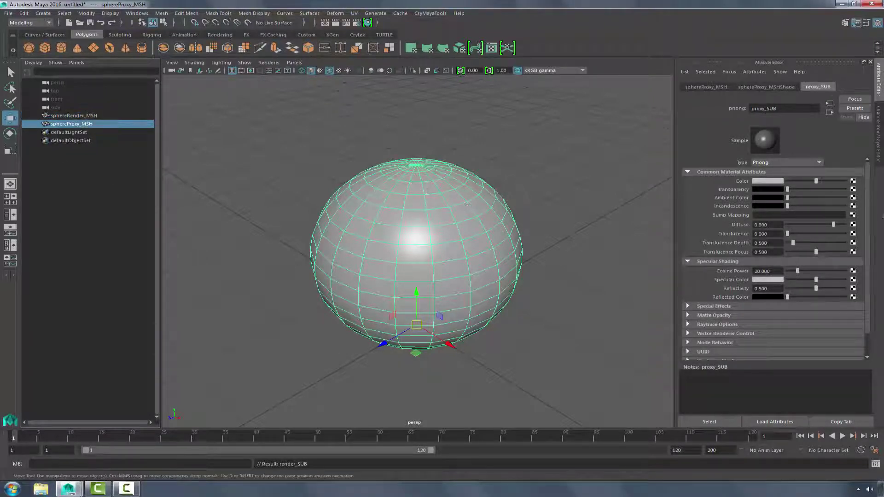
{"action": "left_click", "coordinate": [768, 181]}
{"action": "left_click", "coordinate": [788, 162]}
{"action": "left_click_drag", "start_coordinate": [785, 193], "coordinate": [823, 191]}
{"action": "left_click", "coordinate": [527, 340]}
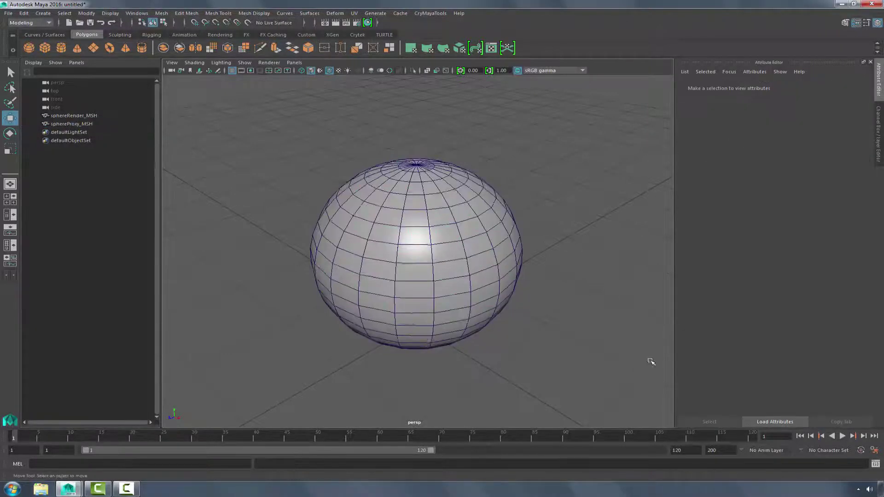
{"action": "scroll", "coordinate": [450, 326], "scroll_direction": "down", "scroll_amount": 8}
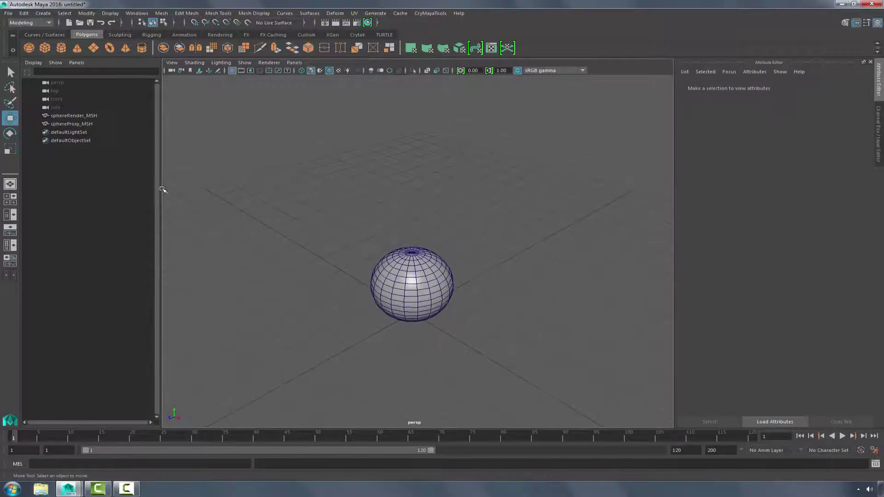
Select both sphere meshes and load the Crytek export plugin
{"action": "left_click", "coordinate": [75, 116]}
{"action": "left_click", "coordinate": [86, 132], "text": "shift"}
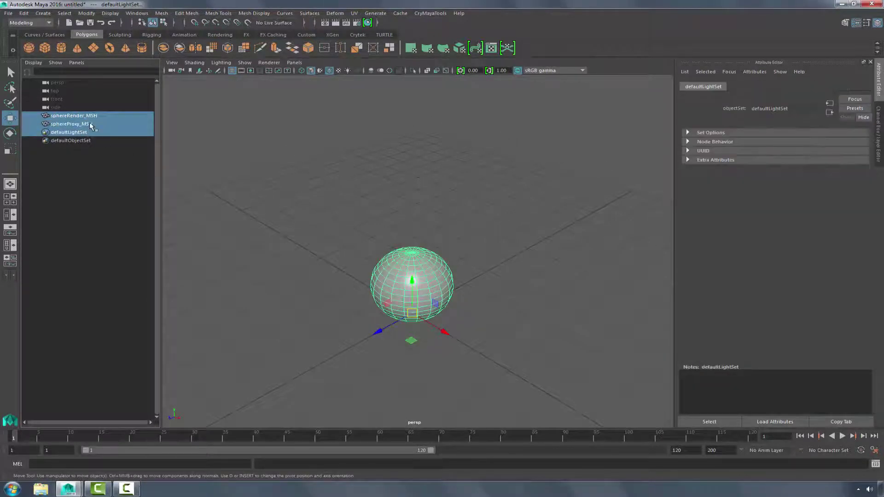
{"action": "left_click", "coordinate": [92, 124]}
{"action": "left_click", "coordinate": [87, 116], "text": "ctrl"}
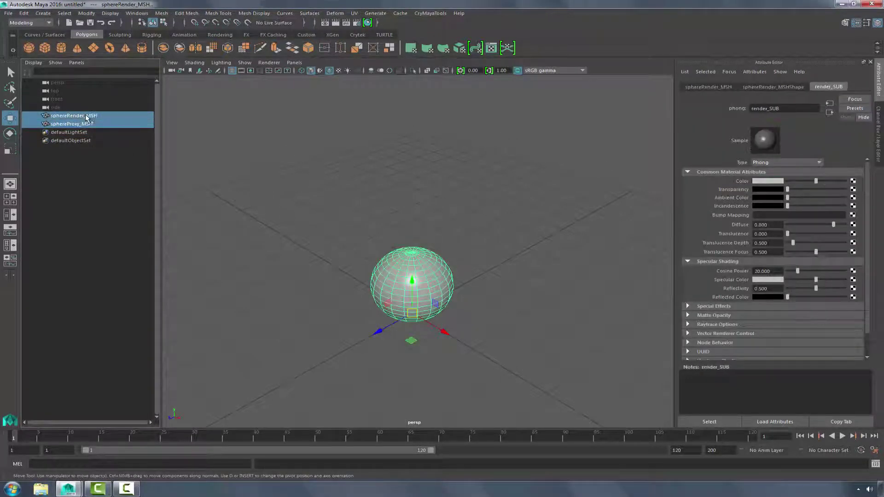
{"action": "left_click", "coordinate": [357, 35]}
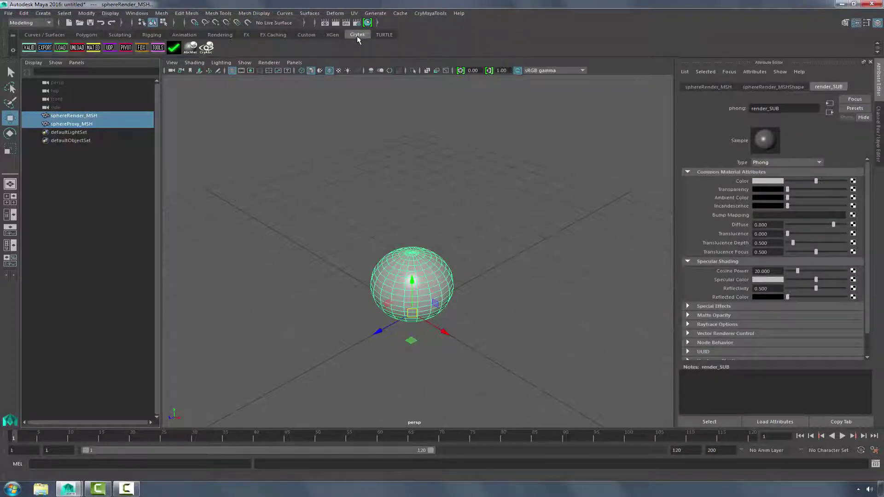
{"action": "left_click", "coordinate": [61, 47]}
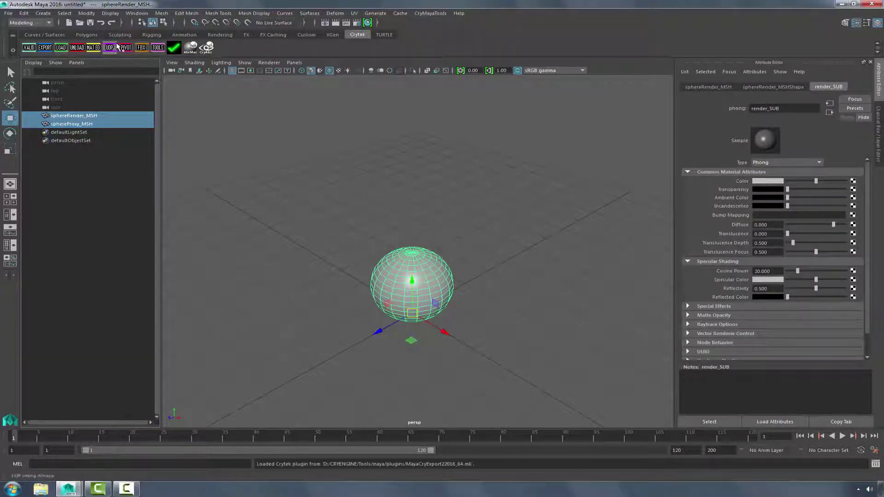
Create a CryExportNode named sphere with file type Animated Geometry (.CGA)
{"action": "left_click", "coordinate": [157, 48]}
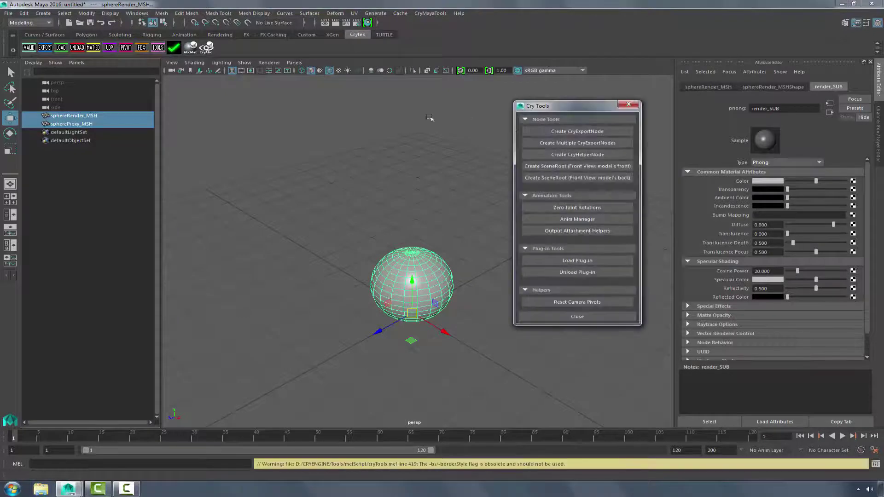
{"action": "left_click", "coordinate": [574, 132]}
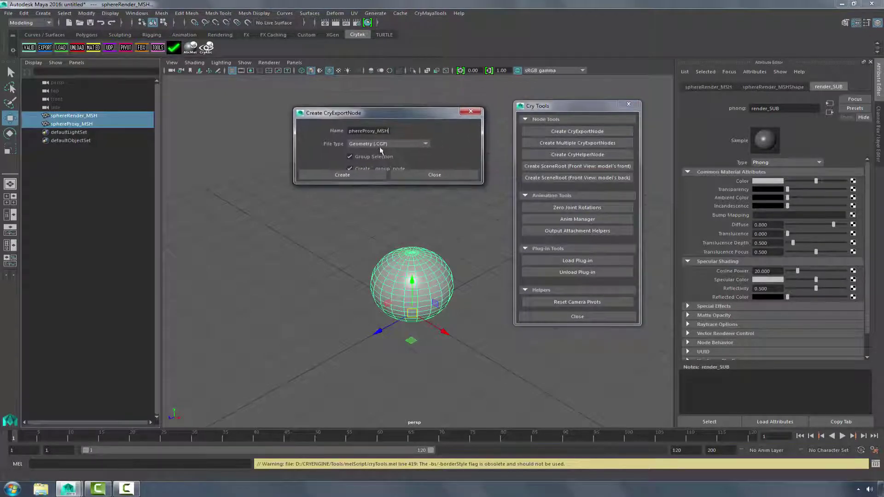
{"action": "double_click", "coordinate": [374, 130]}
{"action": "left_click", "coordinate": [366, 131]}
{"action": "left_click_drag", "start_coordinate": [367, 131], "coordinate": [440, 139]}
{"action": "key", "text": "BackSpace"}
{"action": "left_click", "coordinate": [410, 144]}
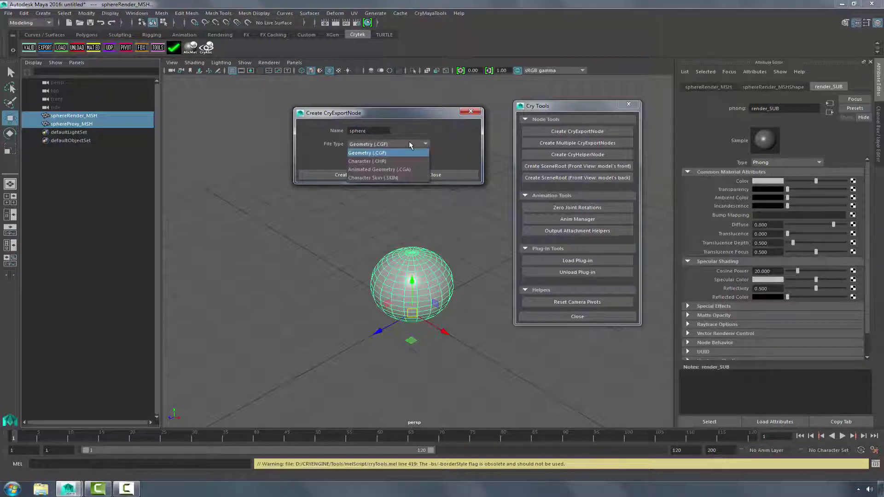
{"action": "left_click", "coordinate": [413, 170]}
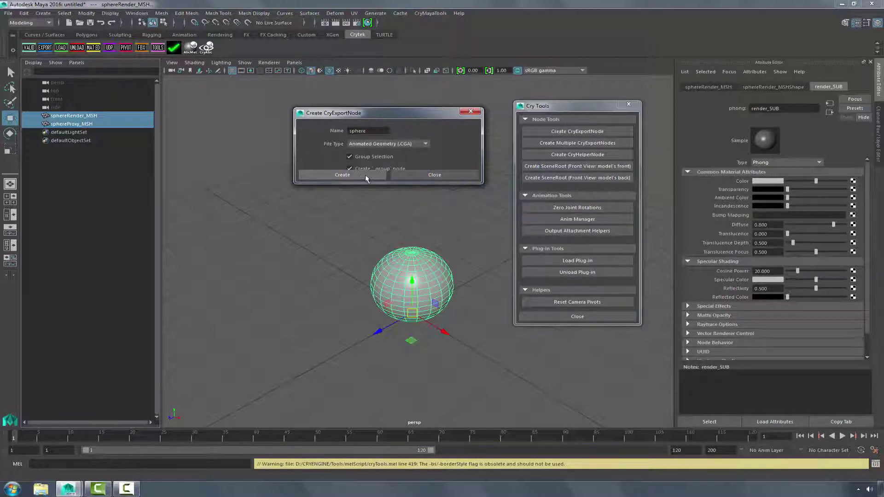
{"action": "left_click", "coordinate": [342, 175]}
Close Cry Tools and expand cryExportNode_sphere and sphere_group in the Outliner
{"action": "left_click", "coordinate": [628, 104]}
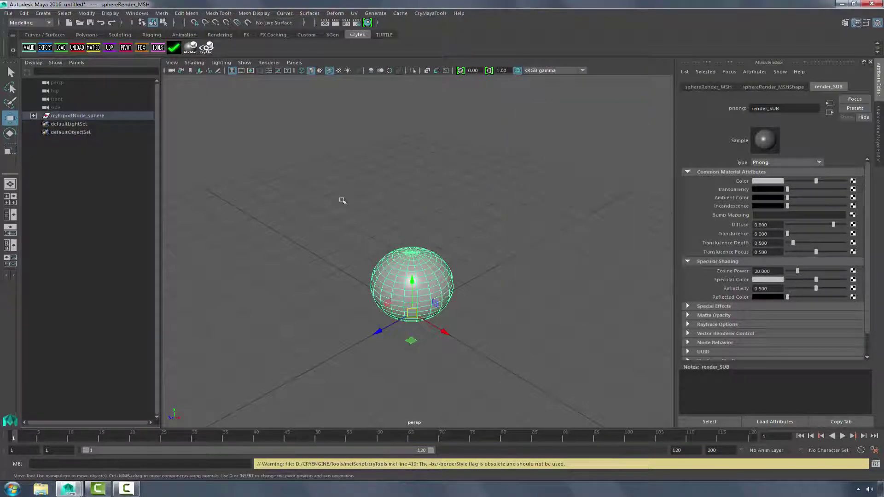
{"action": "left_click", "coordinate": [347, 200]}
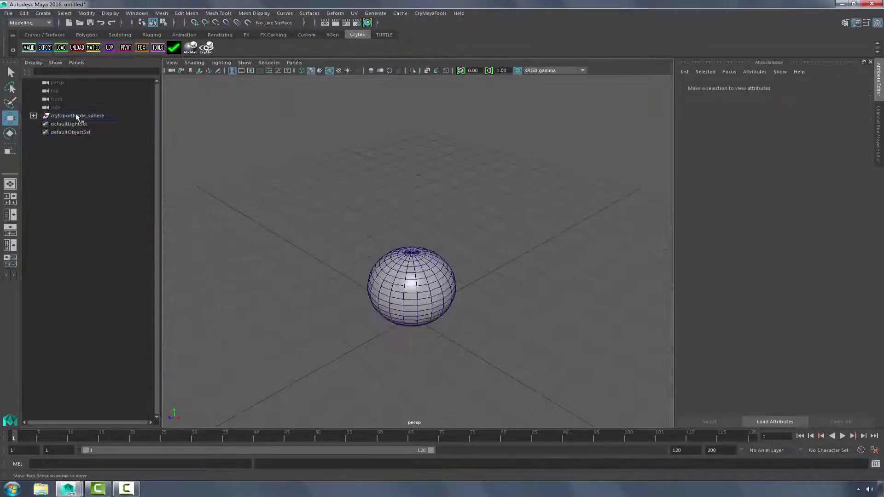
{"action": "left_click", "coordinate": [34, 115]}
{"action": "left_click", "coordinate": [42, 124]}
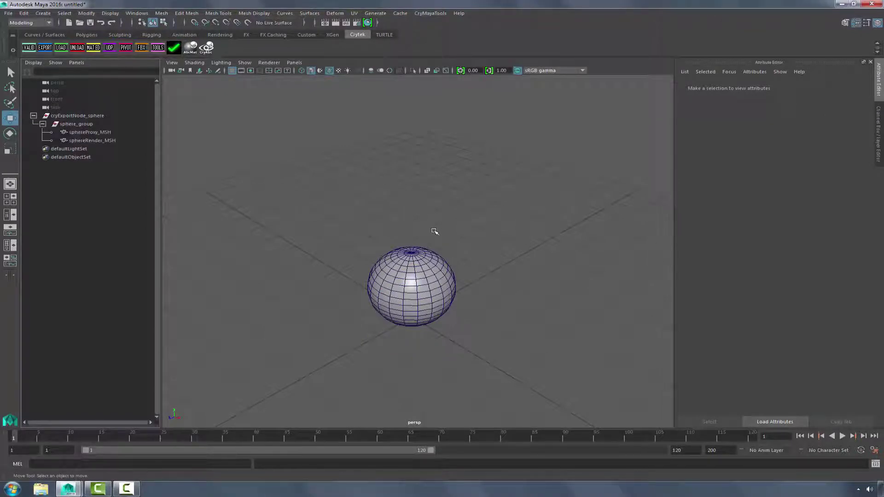
{"action": "left_click_drag", "start_coordinate": [371, 256], "coordinate": [525, 297], "text": "alt"}
Group sphere_group into a new group named sphere_helper
{"action": "left_click", "coordinate": [92, 116]}
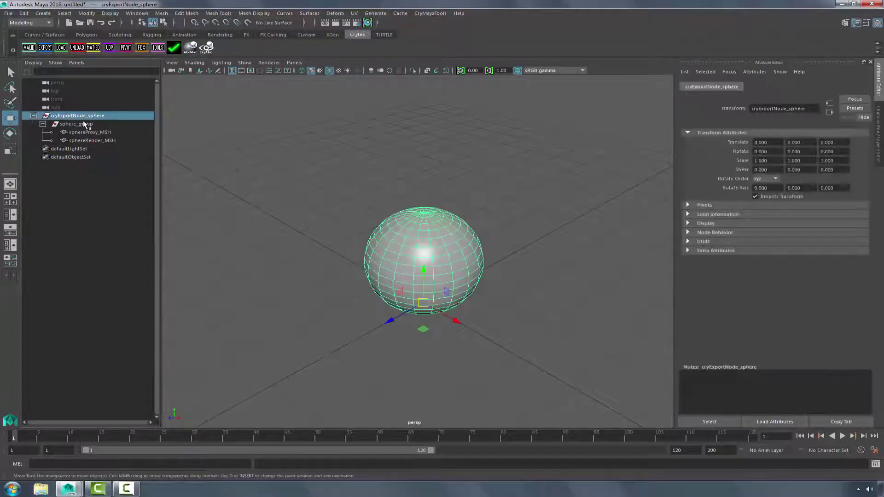
{"action": "left_click", "coordinate": [71, 125]}
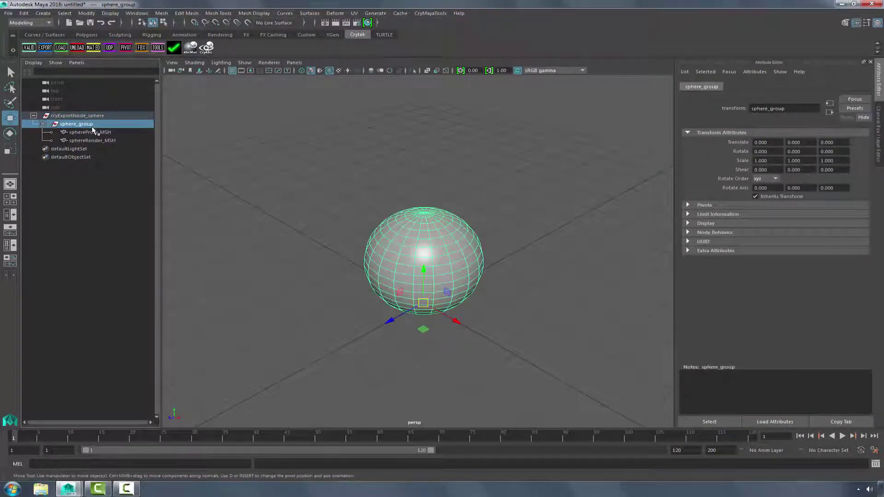
{"action": "key", "text": "ctrl+g"}
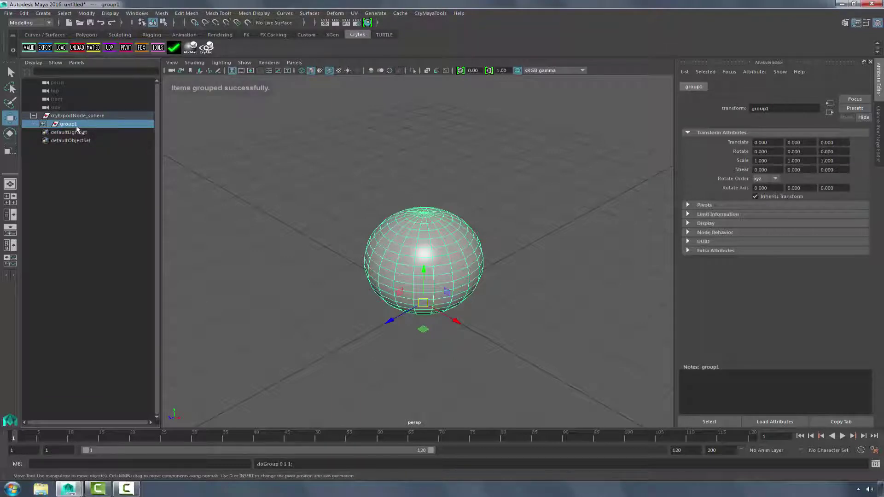
{"action": "double_click", "coordinate": [72, 125]}
{"action": "type", "text": "sphere_helper"}
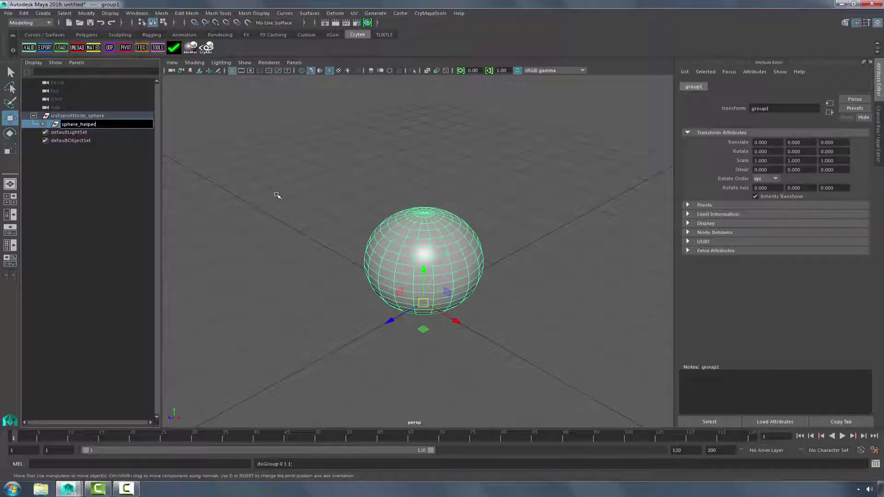
{"action": "key", "text": "Return"}
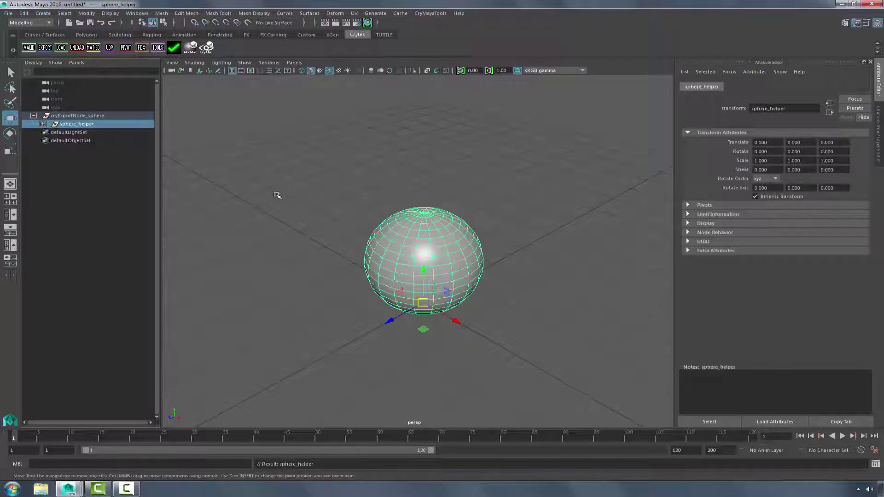
Expand sphere_helper and sphere_group to check both meshes, then deselect everything
{"action": "left_click", "coordinate": [42, 124]}
{"action": "left_click", "coordinate": [52, 132]}
{"action": "left_click", "coordinate": [121, 148]}
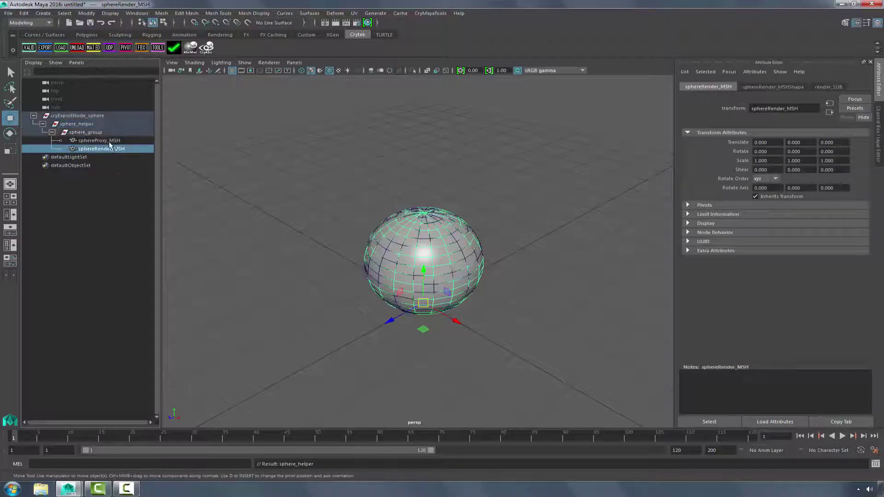
{"action": "left_click", "coordinate": [106, 140]}
{"action": "left_click", "coordinate": [109, 149]}
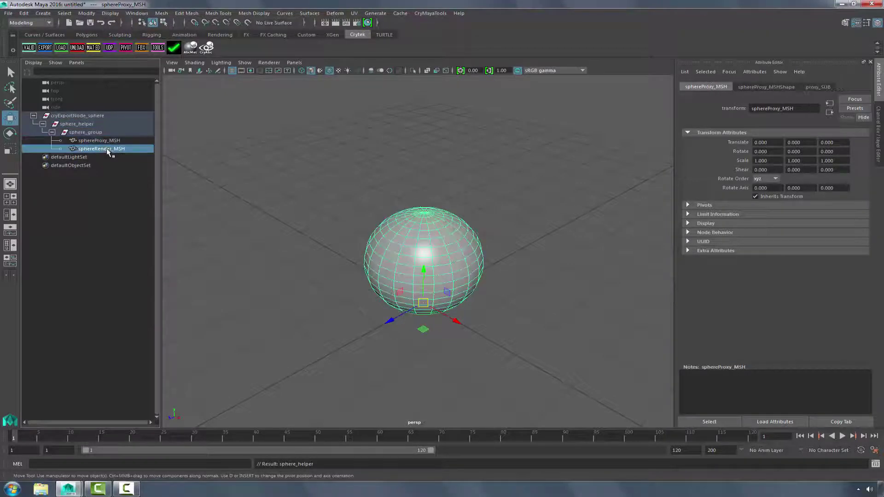
{"action": "left_click", "coordinate": [527, 200]}
{"action": "right_click_drag", "start_coordinate": [467, 291], "coordinate": [552, 296], "text": "alt"}
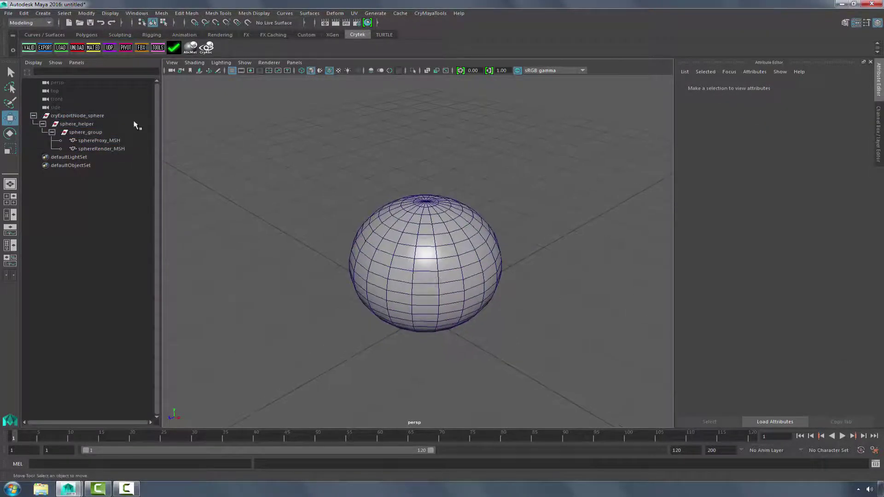
Create material group sphereMAT from cryExportNode_sphere with proxy_SUB and render_SUB
{"action": "left_click", "coordinate": [83, 117]}
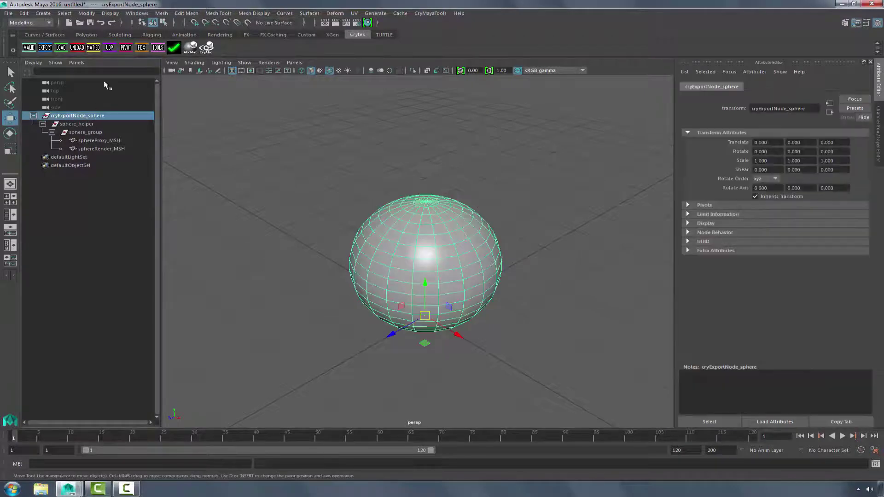
{"action": "left_click", "coordinate": [92, 49]}
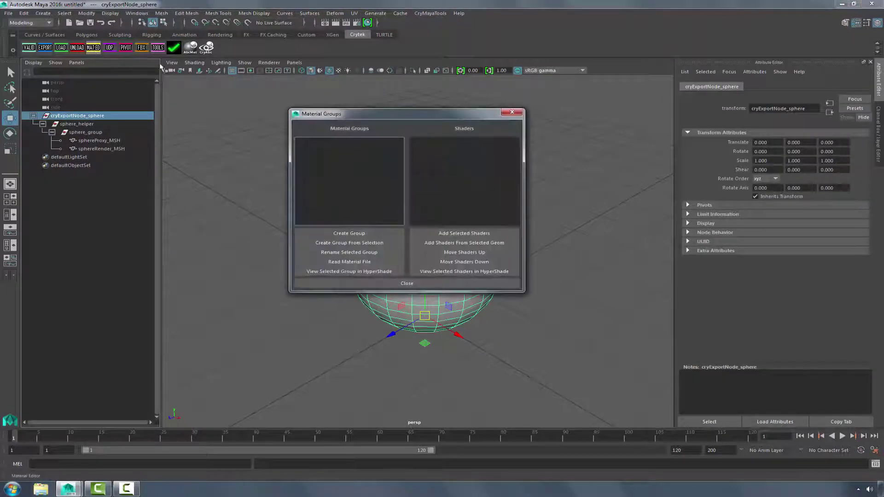
{"action": "left_click", "coordinate": [369, 243]}
{"action": "type", "text": "sphere"}
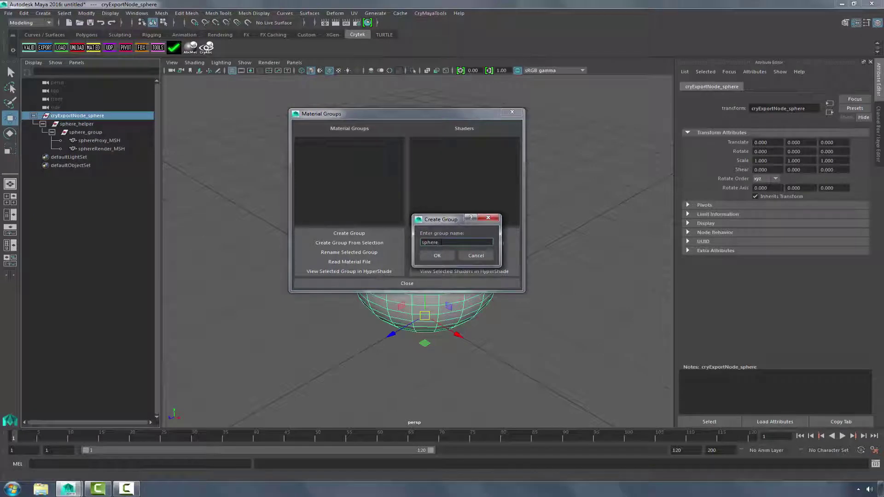
{"action": "type", "text": "MAT"}
{"action": "left_click", "coordinate": [437, 256]}
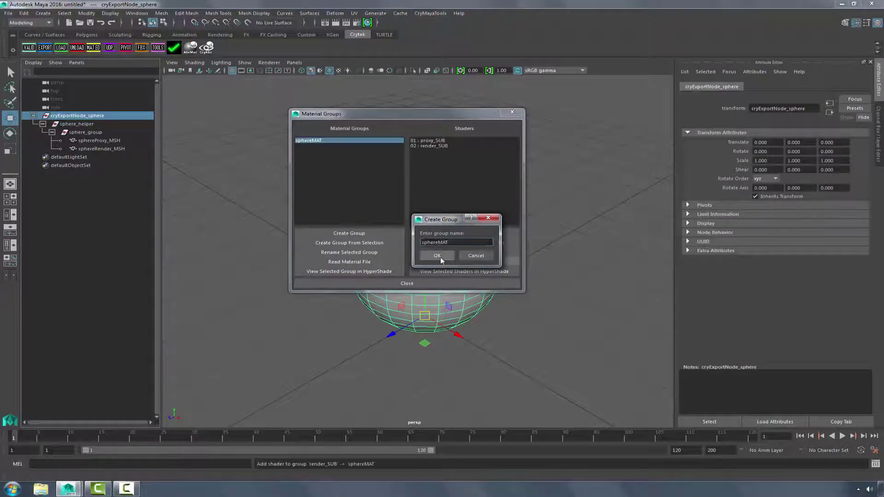
{"action": "left_click", "coordinate": [434, 141]}
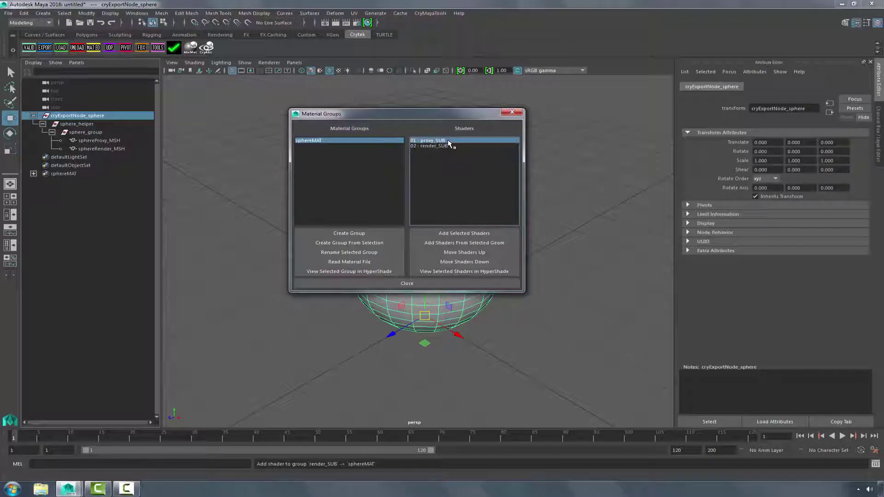
{"action": "left_click", "coordinate": [406, 283]}
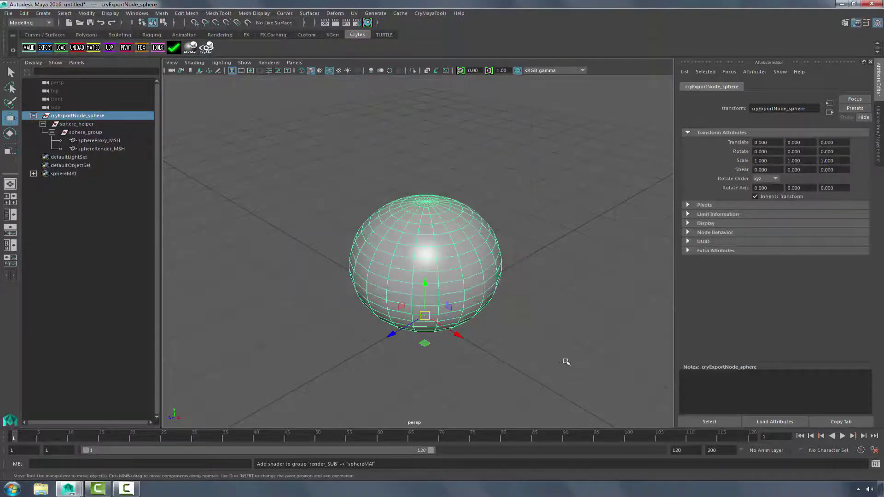
Open the Crytek Export settings window from the Crytek shelf and move it aside
{"action": "middle_click_drag", "start_coordinate": [515, 352], "coordinate": [488, 364], "text": "alt"}
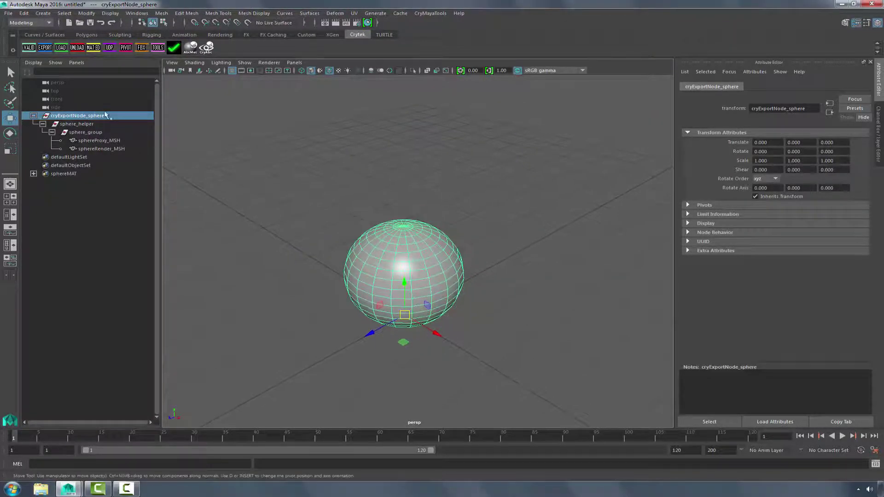
{"action": "left_click", "coordinate": [45, 48]}
{"action": "left_click_drag", "start_coordinate": [632, 32], "coordinate": [605, 34]}
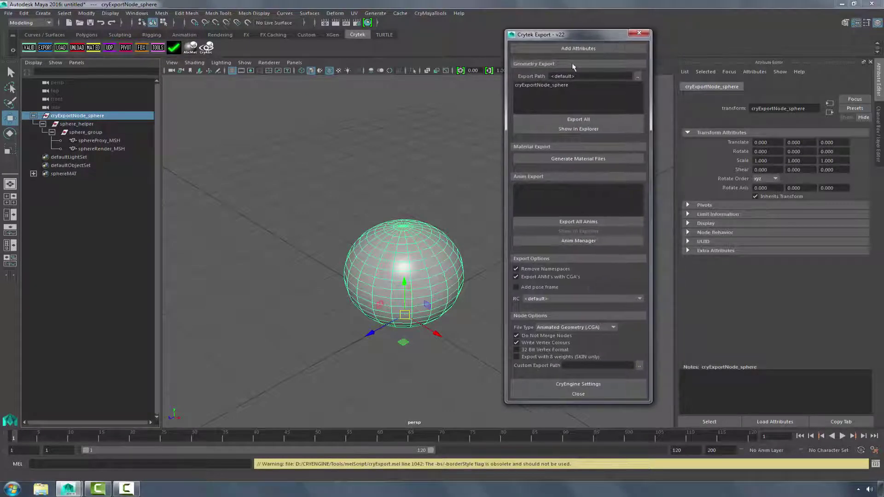
{"action": "middle_click_drag", "start_coordinate": [436, 241], "coordinate": [466, 288], "text": "alt"}
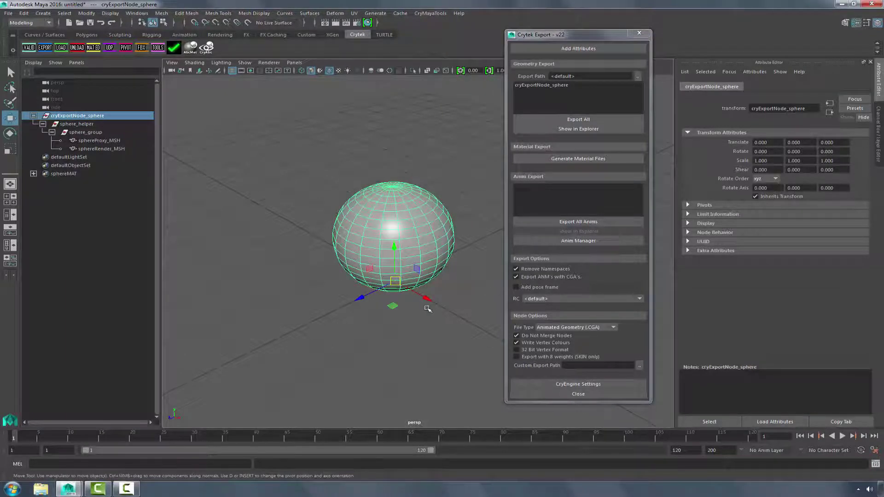
Set preferences to centimeter linear units, NTSC (30 fps) time and Real-time playback, then save
{"action": "left_click", "coordinate": [874, 449]}
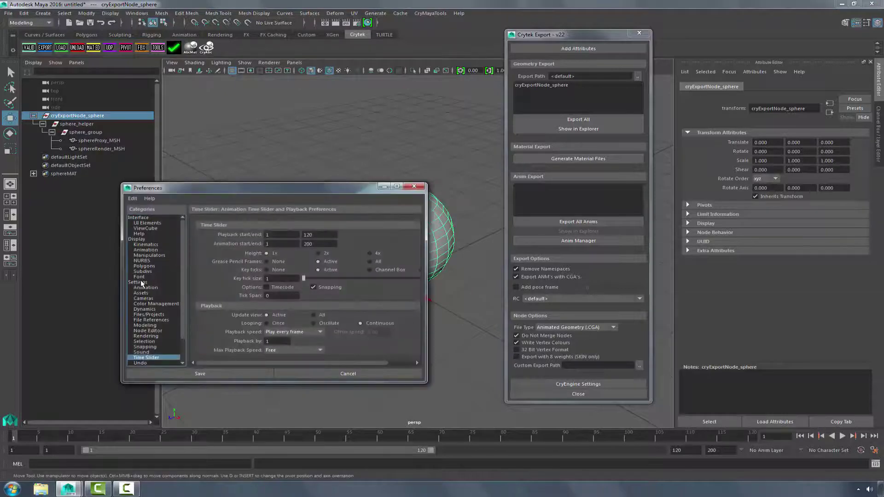
{"action": "left_click", "coordinate": [141, 283]}
{"action": "left_click", "coordinate": [299, 254]}
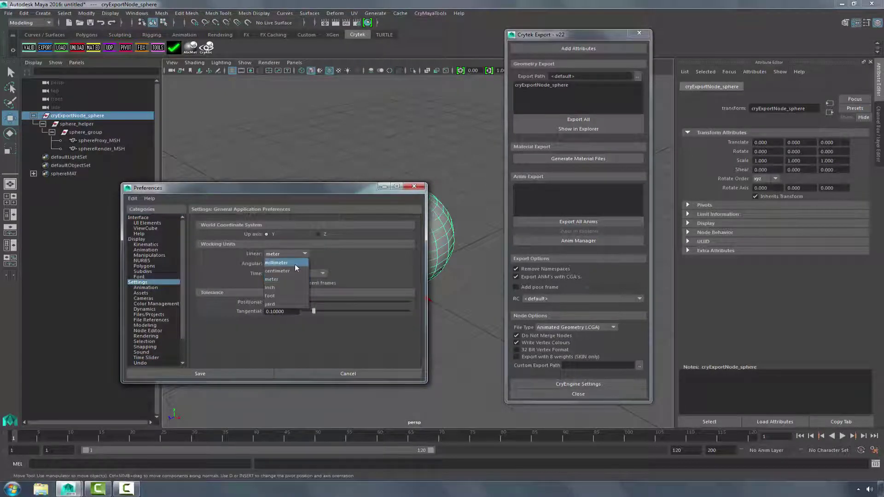
{"action": "left_click", "coordinate": [297, 270]}
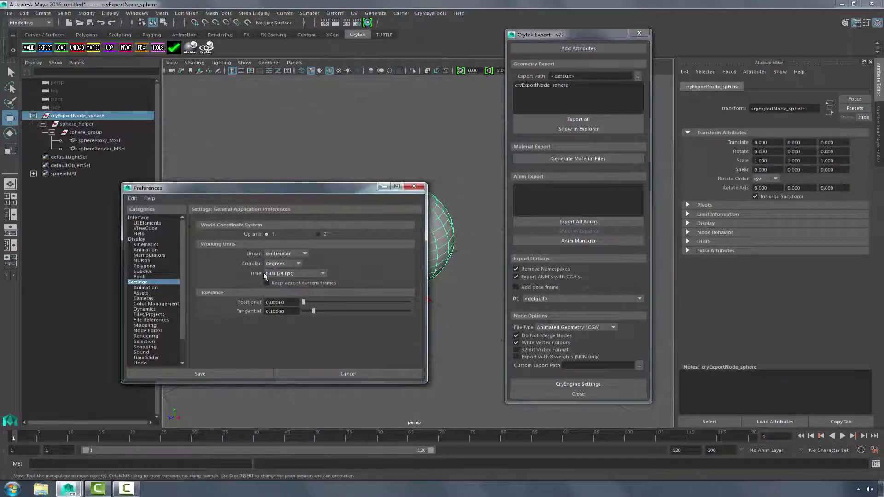
{"action": "left_click", "coordinate": [305, 274]}
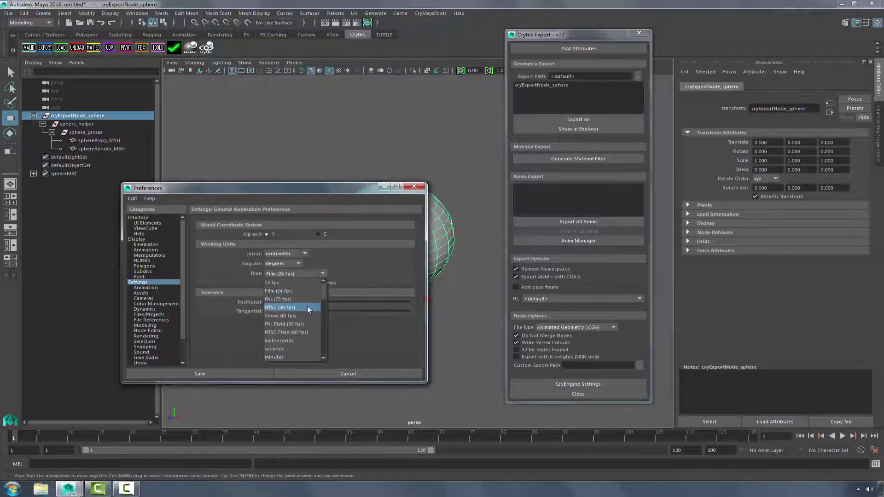
{"action": "left_click", "coordinate": [299, 307]}
{"action": "left_click", "coordinate": [145, 357]}
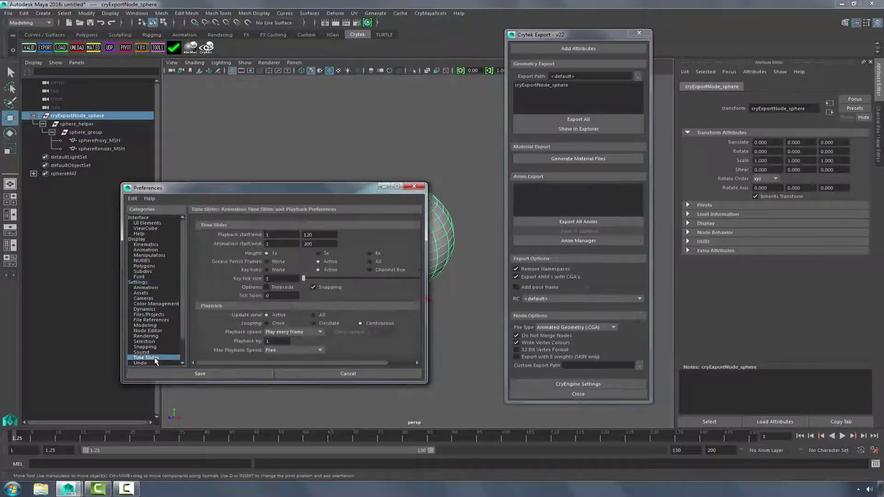
{"action": "left_click", "coordinate": [321, 331]}
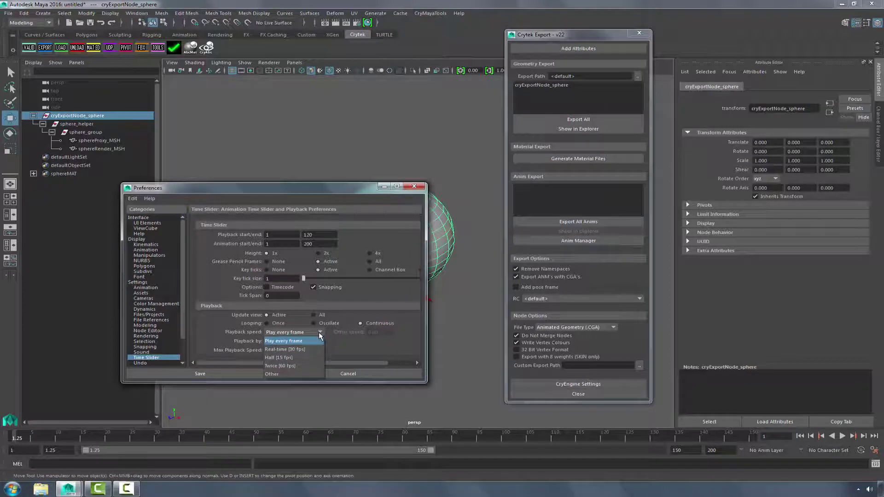
{"action": "left_click", "coordinate": [305, 351]}
{"action": "left_click", "coordinate": [247, 374]}
{"action": "middle_click_drag", "start_coordinate": [417, 251], "coordinate": [338, 368], "text": "alt"}
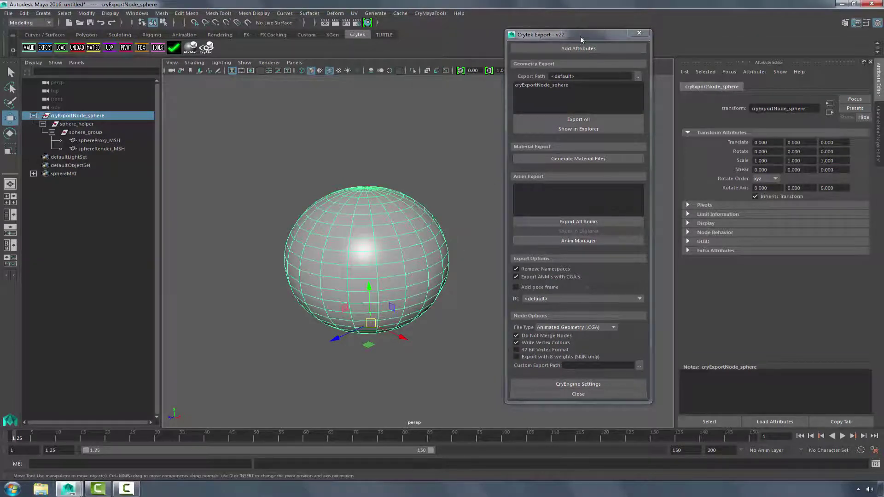
Add Crytek attributes to the sphereMAT materials and set proxy_SUB's Physicalise to ProxyNoDraw
{"action": "left_click_drag", "start_coordinate": [579, 36], "coordinate": [550, 28]}
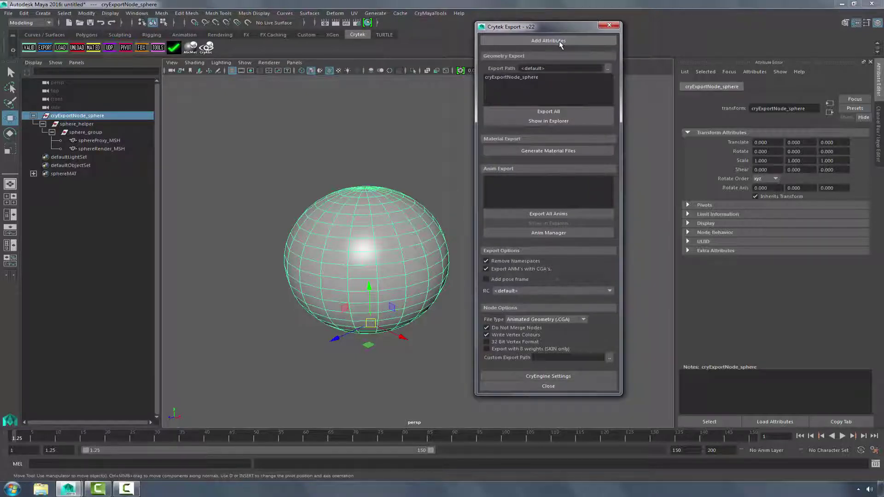
{"action": "left_click", "coordinate": [560, 41]}
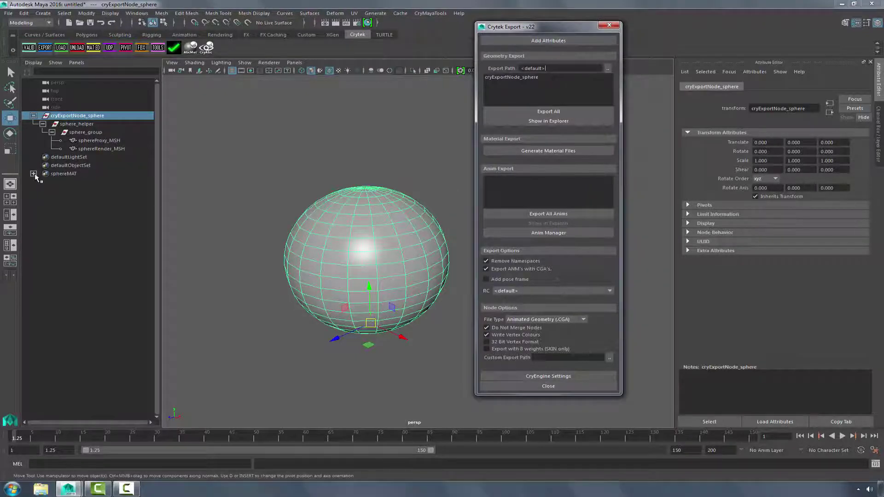
{"action": "left_click", "coordinate": [34, 174]}
{"action": "left_click", "coordinate": [74, 182]}
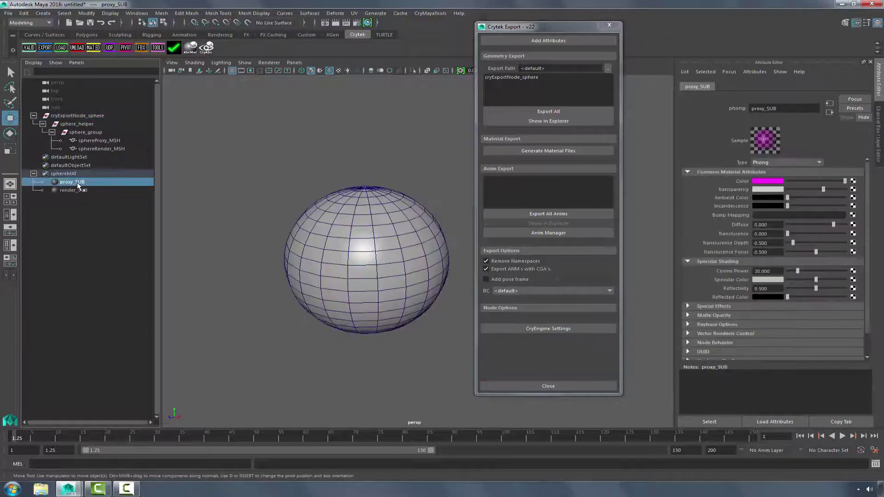
{"action": "scroll", "coordinate": [867, 249], "scroll_direction": "down", "scroll_amount": 3}
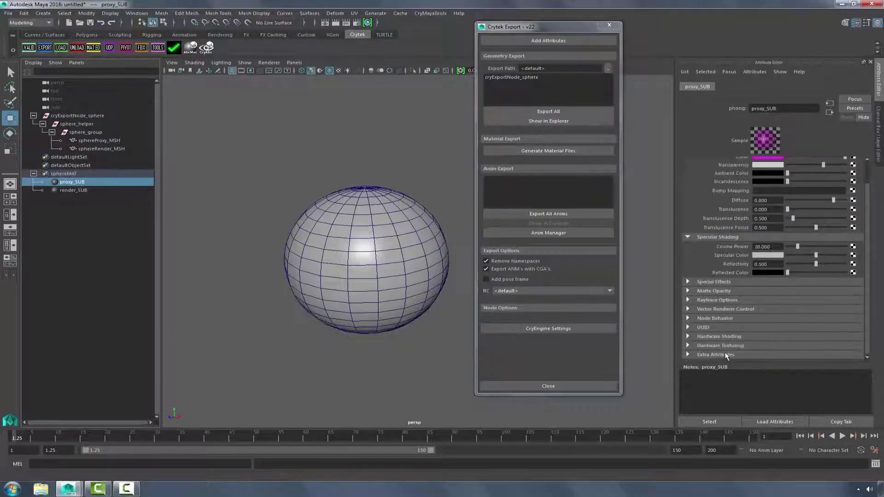
{"action": "scroll", "coordinate": [768, 334], "scroll_direction": "down", "scroll_amount": 1}
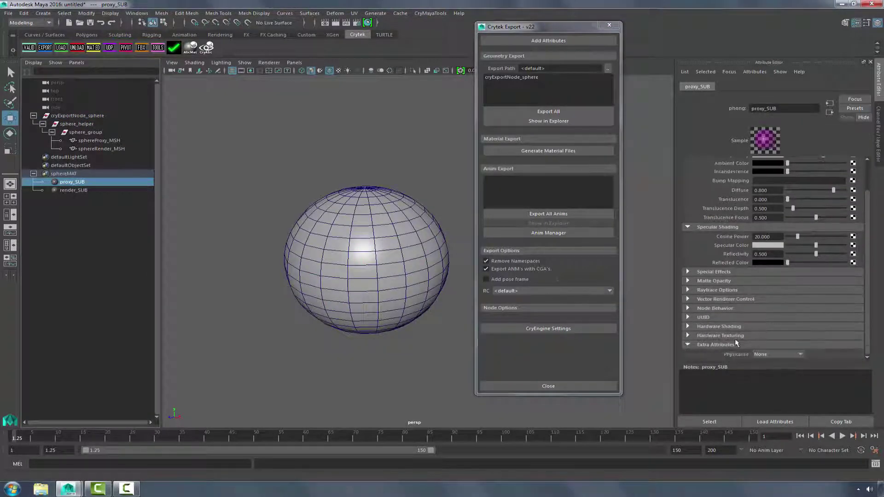
{"action": "left_click", "coordinate": [791, 355]}
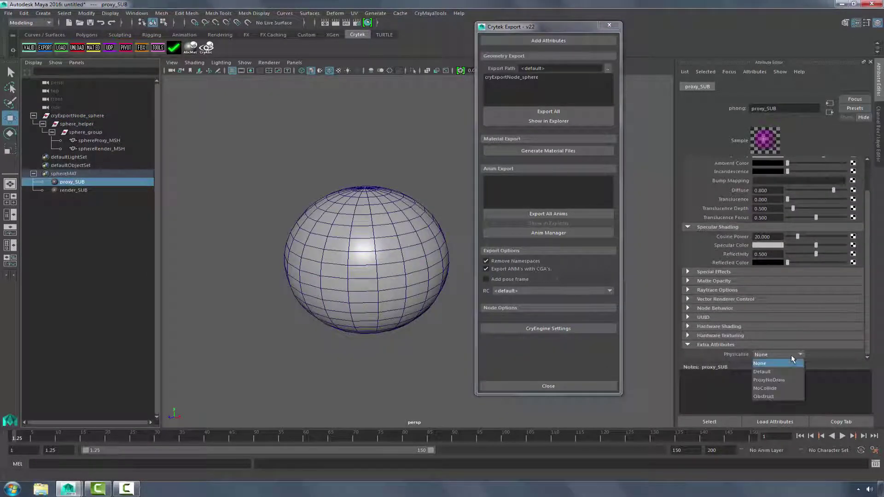
{"action": "left_click", "coordinate": [783, 382]}
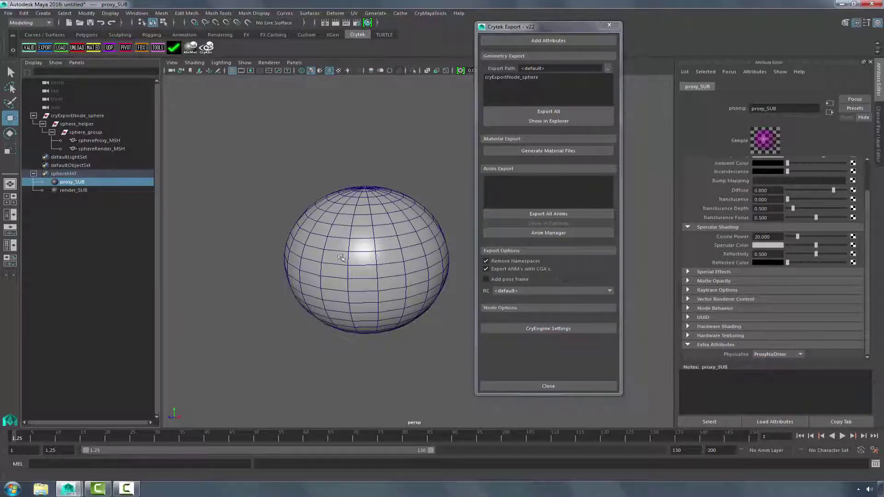
{"action": "left_click", "coordinate": [71, 190]}
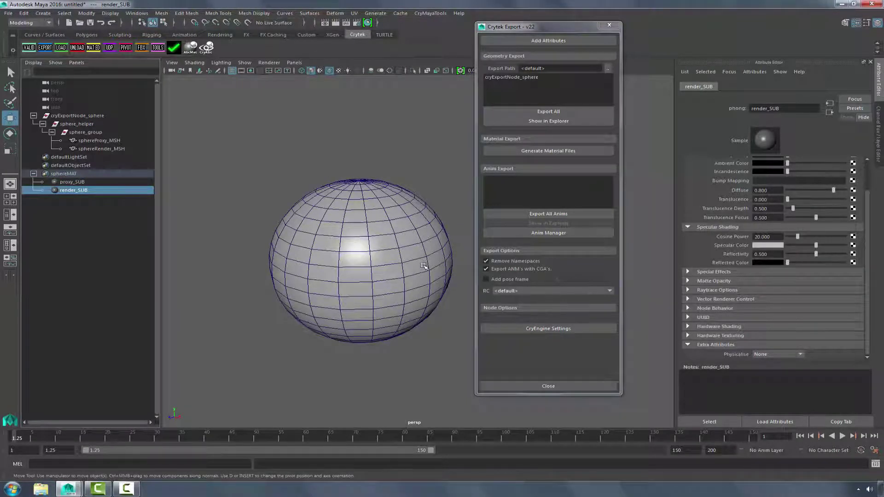
Select sphere_group and set the playback start frame to 1
{"action": "left_click_drag", "start_coordinate": [541, 32], "coordinate": [616, 31]}
{"action": "left_click_drag", "start_coordinate": [423, 214], "coordinate": [451, 183], "text": "alt"}
{"action": "left_click", "coordinate": [278, 270]}
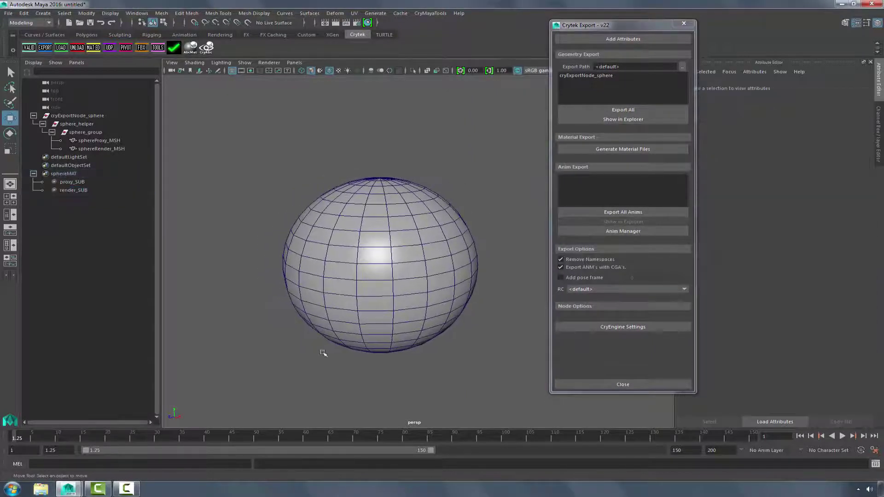
{"action": "left_click", "coordinate": [85, 132]}
{"action": "left_click_drag", "start_coordinate": [405, 331], "coordinate": [428, 357], "text": "alt"}
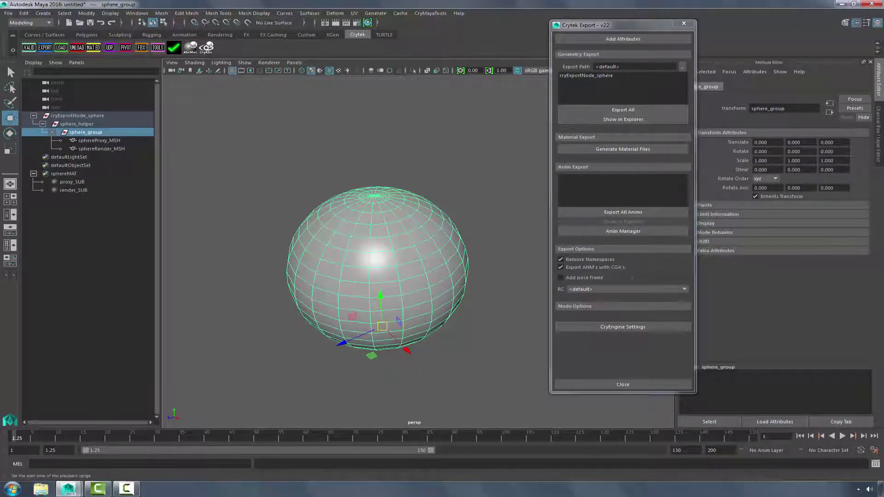
{"action": "double_click", "coordinate": [50, 450]}
{"action": "type", "text": "1"}
{"action": "key", "text": "Return"}
Key sphere_group at rest on frame 1 and raised to Translate Y 199.649 on frame 30
{"action": "left_click", "coordinate": [19, 436]}
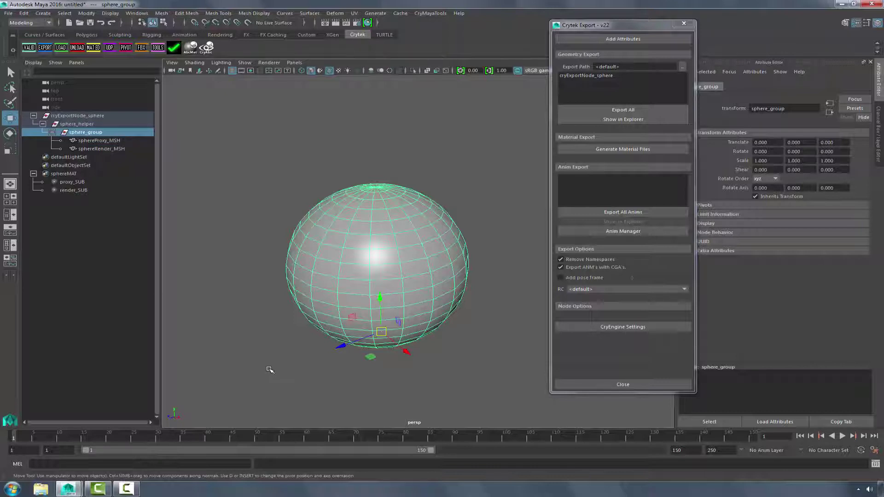
{"action": "key", "text": "shift+w"}
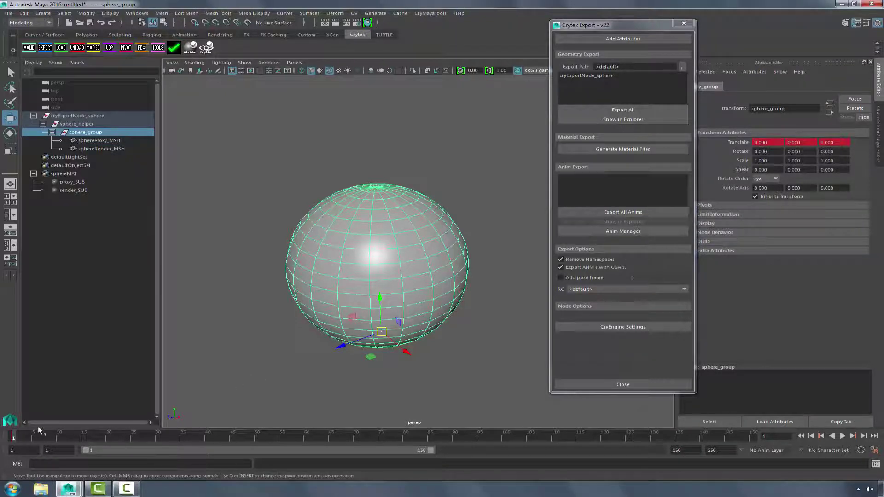
{"action": "left_click", "coordinate": [157, 436]}
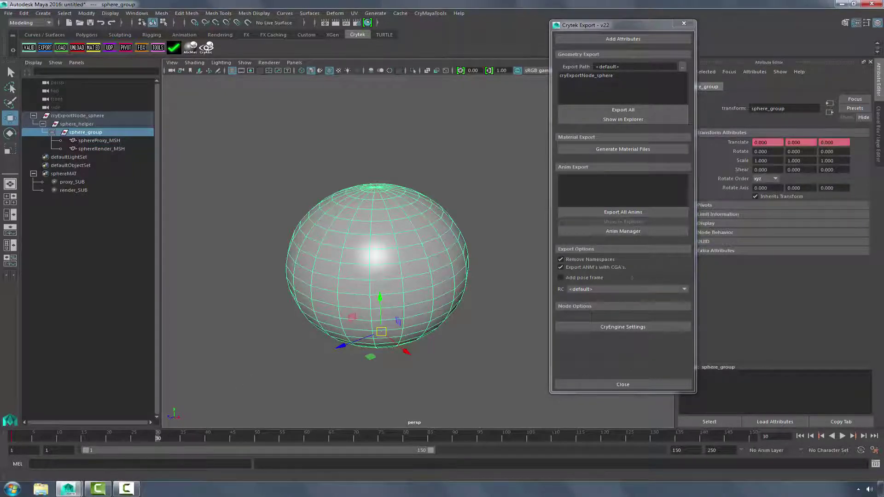
{"action": "left_click_drag", "start_coordinate": [380, 304], "coordinate": [410, 161]}
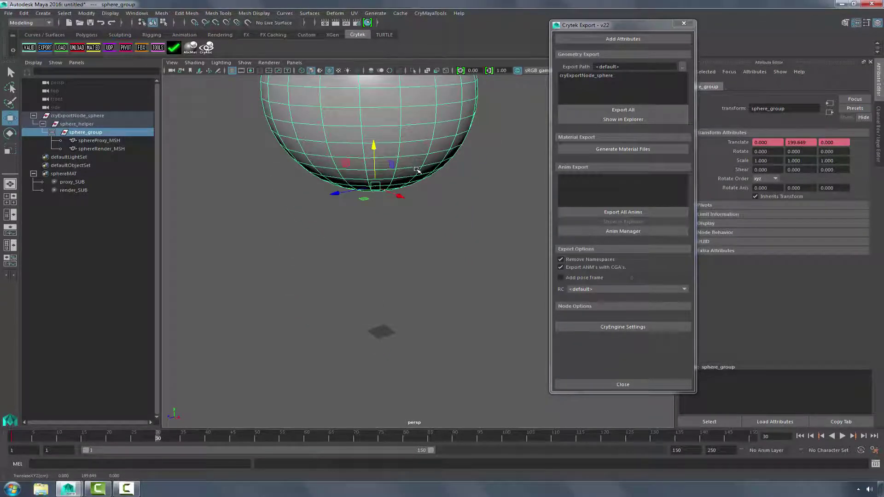
{"action": "key", "text": "shift+w"}
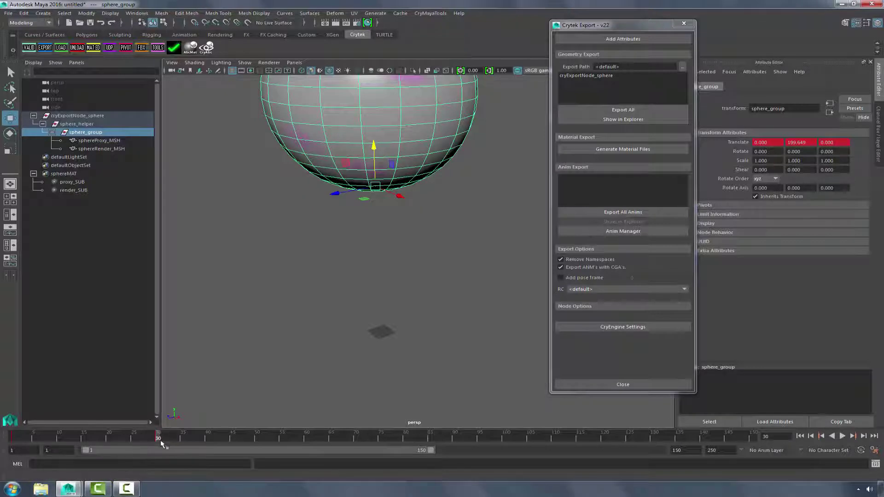
{"action": "key", "text": "alt+v"}
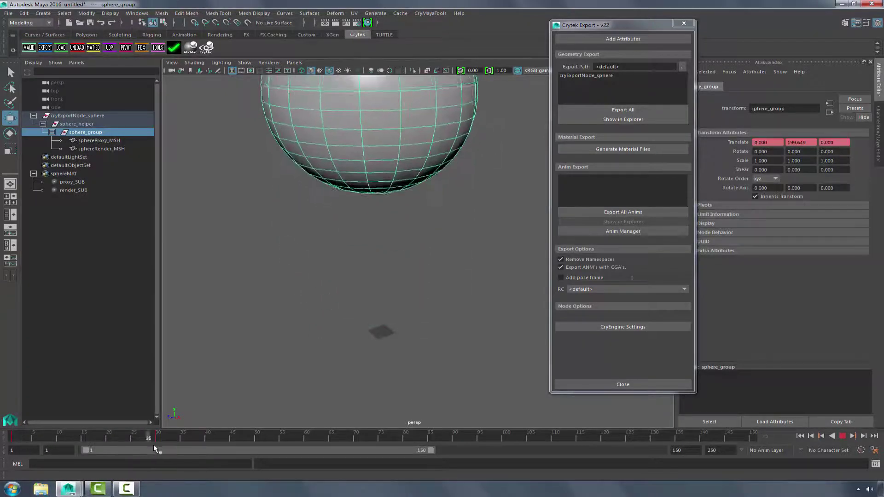
At frame 60, set Translate Y back to 0 and key it
{"action": "left_click_drag", "start_coordinate": [158, 442], "coordinate": [306, 444]}
{"action": "left_click", "coordinate": [879, 131]}
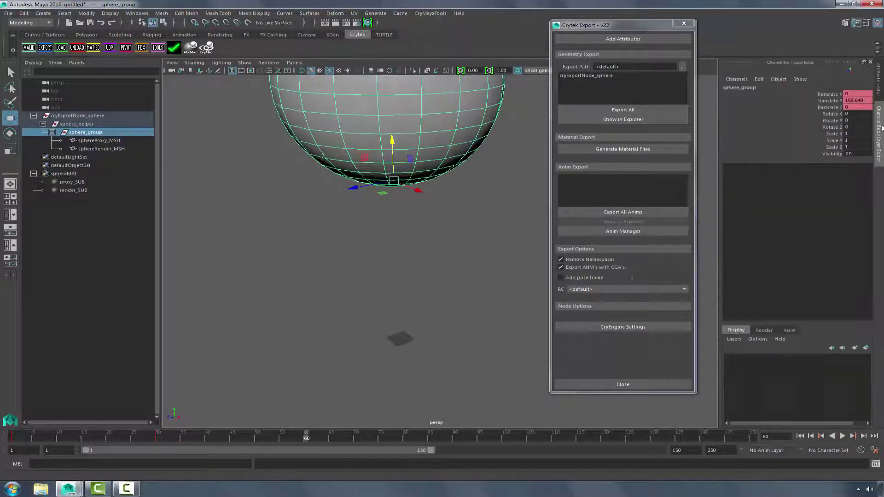
{"action": "left_click", "coordinate": [860, 100]}
{"action": "type", "text": "0"}
{"action": "key", "text": "Return"}
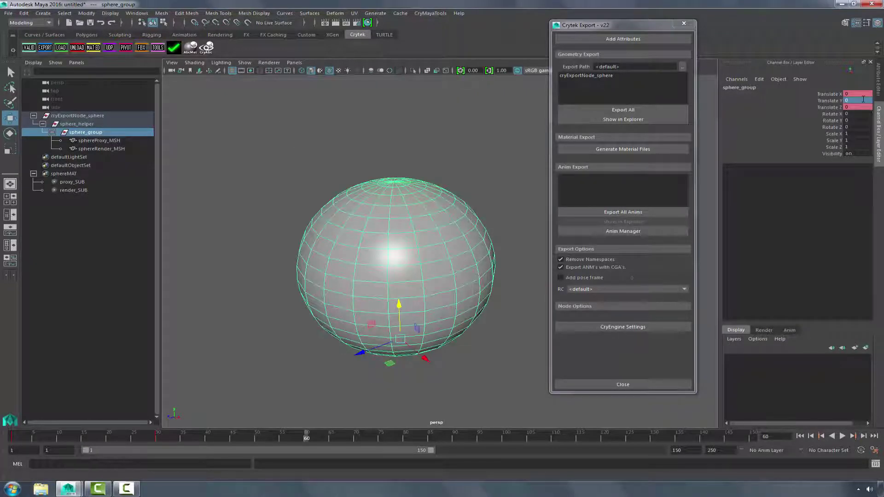
{"action": "key", "text": "shift+w"}
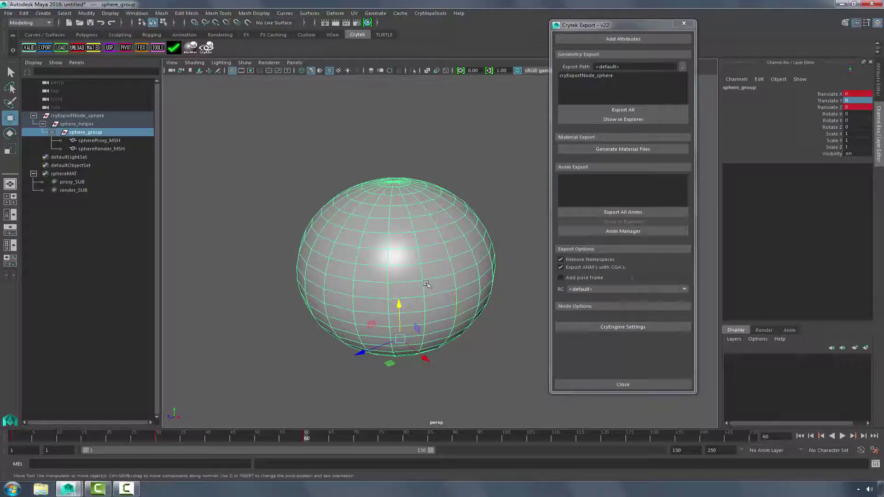
{"action": "scroll", "coordinate": [473, 293], "scroll_direction": "down", "scroll_amount": 3}
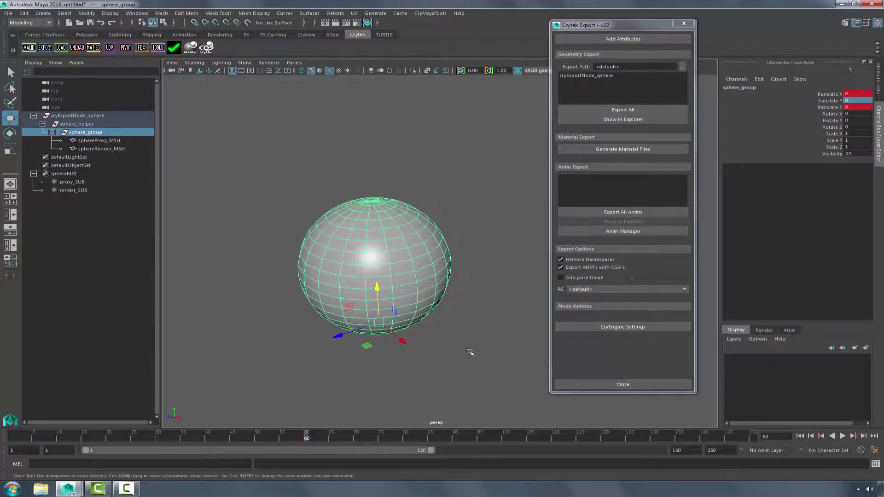
{"action": "left_click_drag", "start_coordinate": [456, 332], "coordinate": [411, 450], "text": "alt"}
At frame 90, slide the sphere to Translate Z 278.201 and play back the animation
{"action": "left_click_drag", "start_coordinate": [307, 439], "coordinate": [453, 443]}
{"action": "left_click_drag", "start_coordinate": [359, 285], "coordinate": [405, 341]}
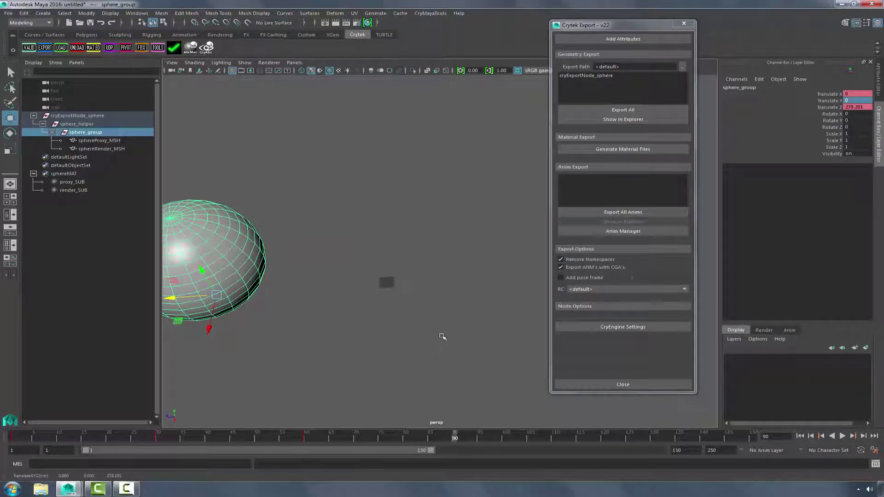
{"action": "middle_click_drag", "start_coordinate": [417, 315], "coordinate": [461, 332], "text": "alt"}
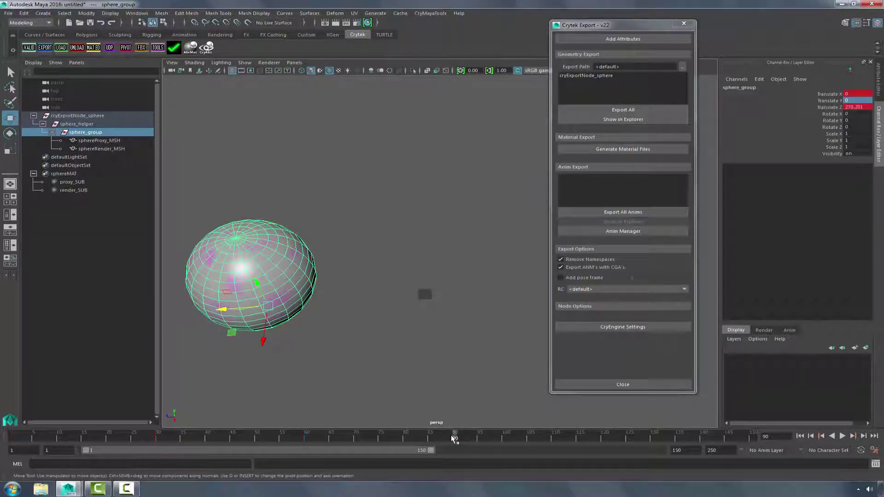
{"action": "key", "text": "alt+v"}
{"action": "key", "text": "alt+v"}
At frame 120, set Translate Z back to 0 and preview the motion
{"action": "double_click", "coordinate": [860, 107]}
{"action": "type", "text": "0"}
{"action": "key", "text": "Return"}
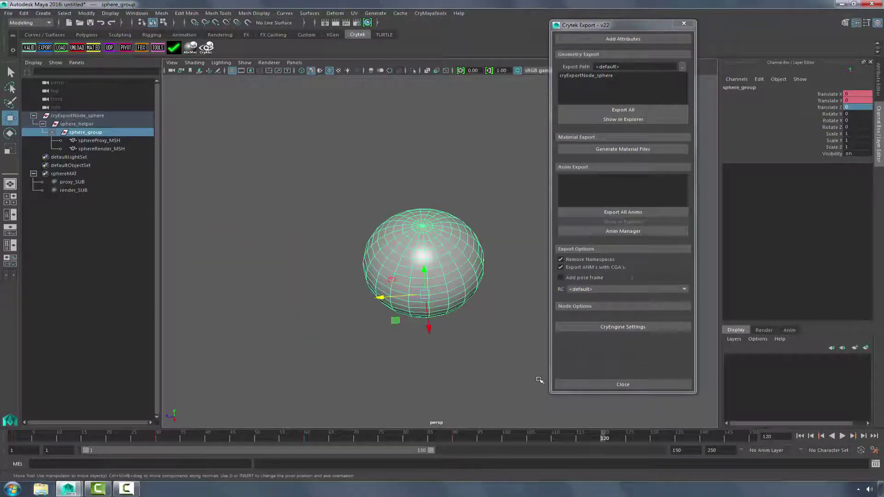
{"action": "scroll", "coordinate": [355, 294], "scroll_direction": "up", "scroll_amount": 4}
{"action": "left_click_drag", "start_coordinate": [602, 438], "coordinate": [635, 482]}
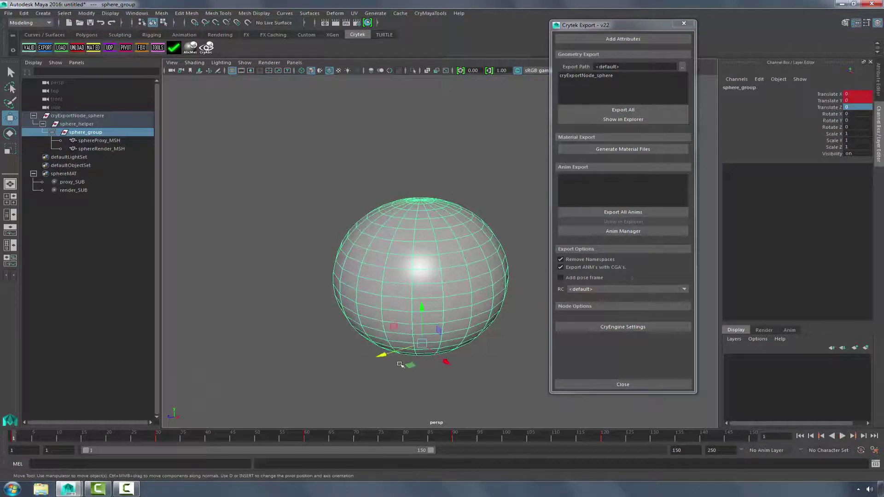
{"action": "left_click_drag", "start_coordinate": [429, 361], "coordinate": [407, 355], "text": "alt"}
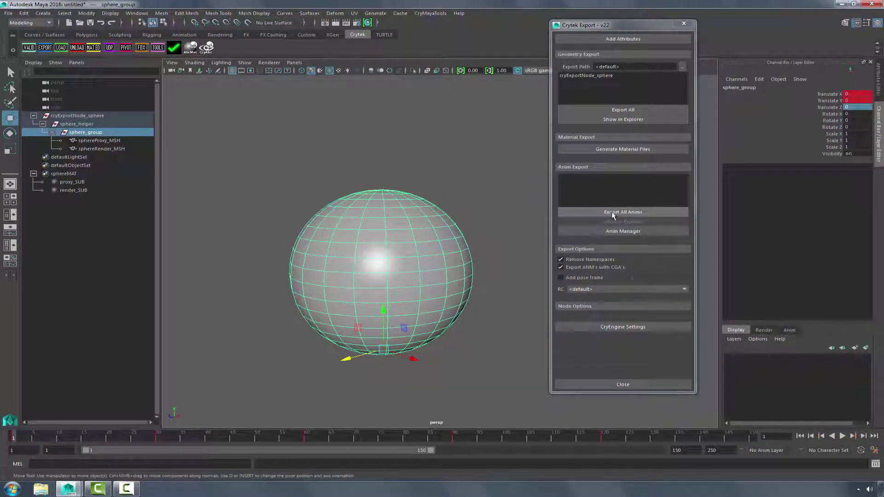
In the Cry Animation Manager, add range 'up' for frames 0–30 rooted at cryExportNode_sphere
{"action": "left_click", "coordinate": [614, 231]}
{"action": "left_click_drag", "start_coordinate": [503, 170], "coordinate": [501, 106]}
{"action": "left_click", "coordinate": [463, 118]}
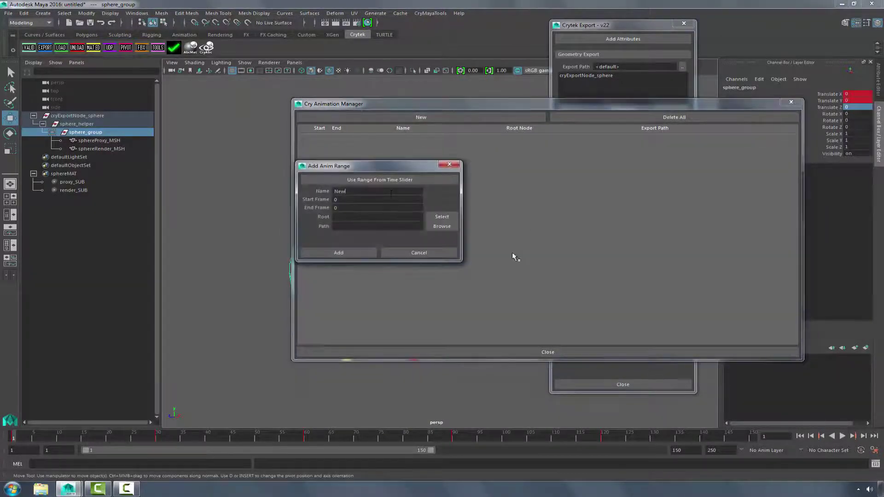
{"action": "double_click", "coordinate": [360, 193]}
{"action": "type", "text": "up"}
{"action": "left_click", "coordinate": [90, 116]}
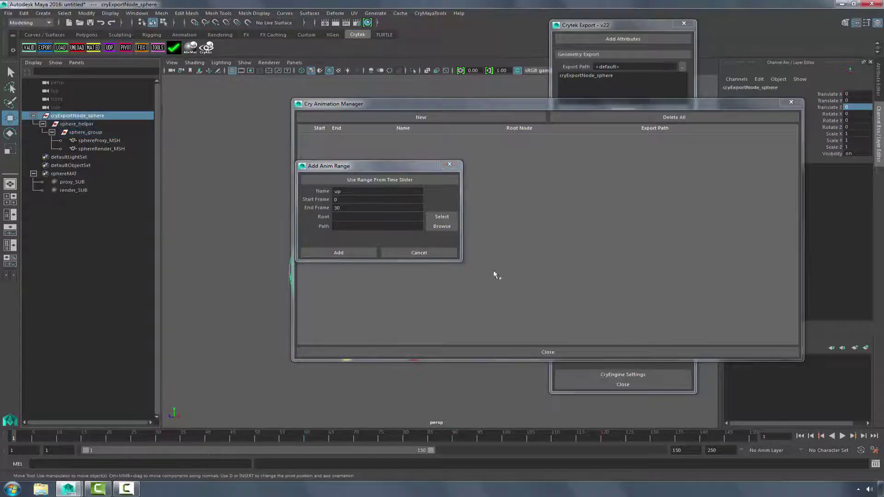
{"action": "left_click", "coordinate": [449, 219]}
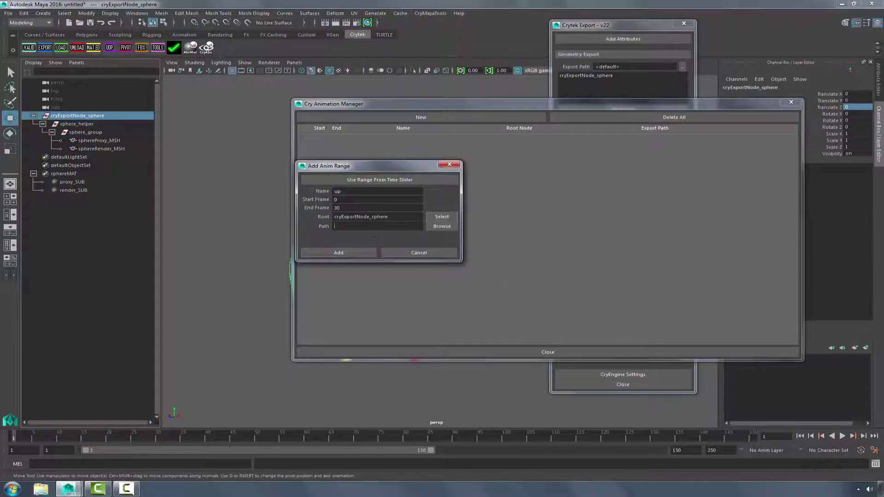
{"action": "left_click", "coordinate": [374, 252]}
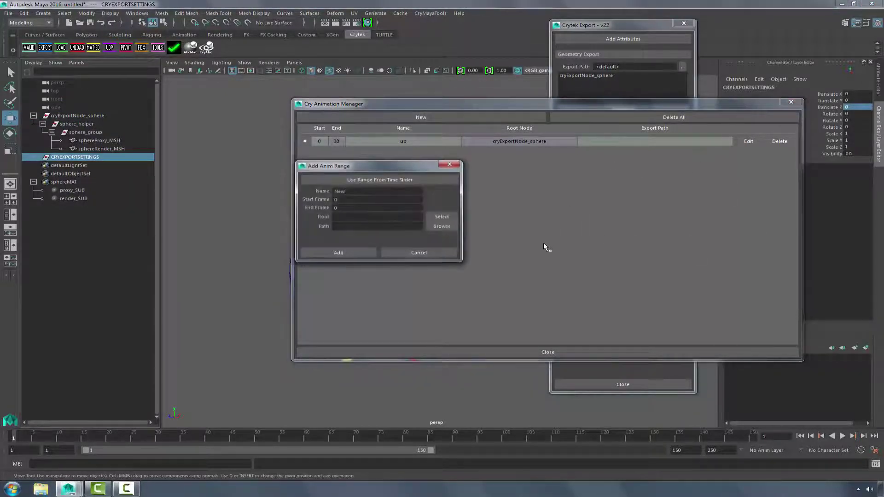
Add range 'down' for frames 31–60, also rooted at cryExportNode_sphere
{"action": "double_click", "coordinate": [339, 191]}
{"action": "type", "text": "down"}
{"action": "type", "text": "3"}
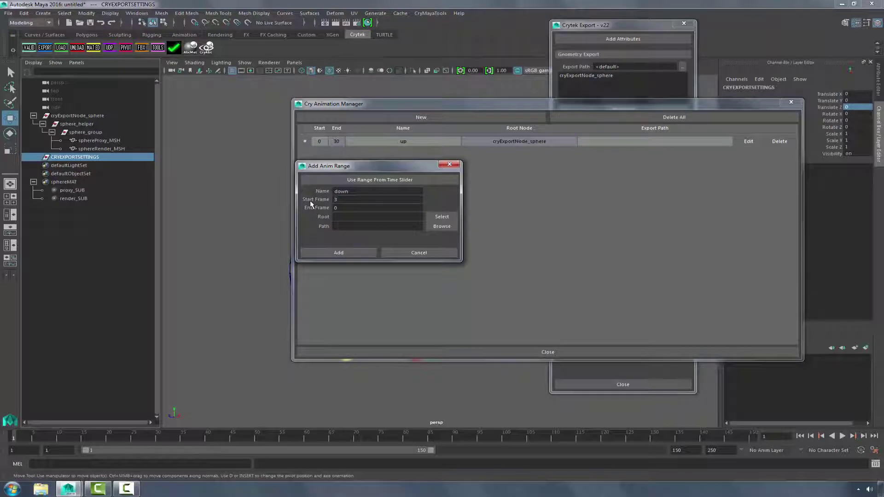
{"action": "type", "text": "1"}
{"action": "left_click", "coordinate": [97, 117]}
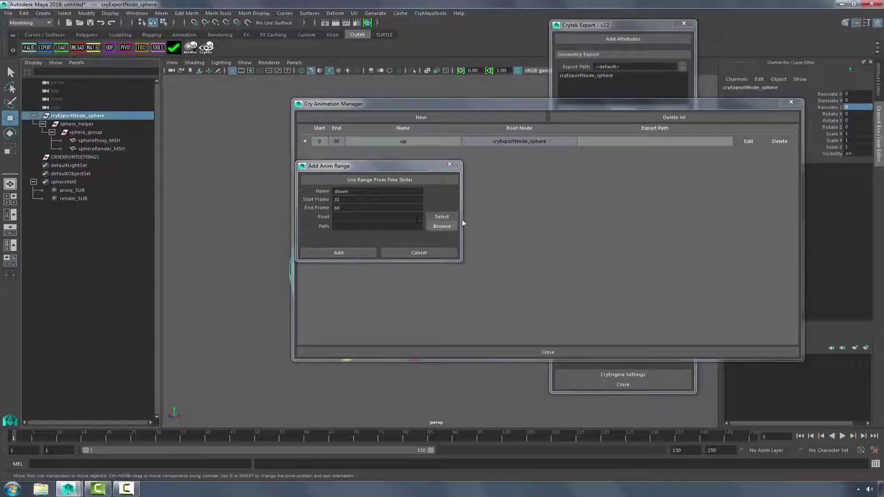
{"action": "left_click", "coordinate": [442, 218]}
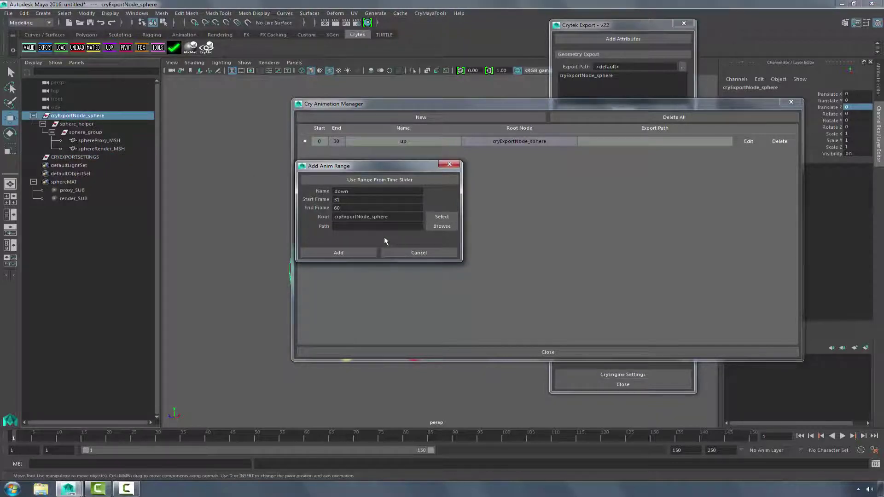
{"action": "left_click", "coordinate": [344, 253]}
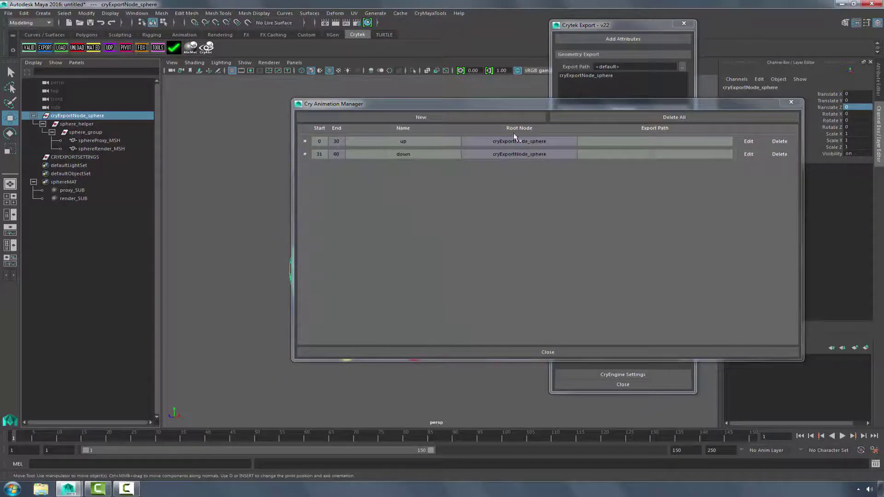
{"action": "left_click_drag", "start_coordinate": [539, 103], "coordinate": [538, 48]}
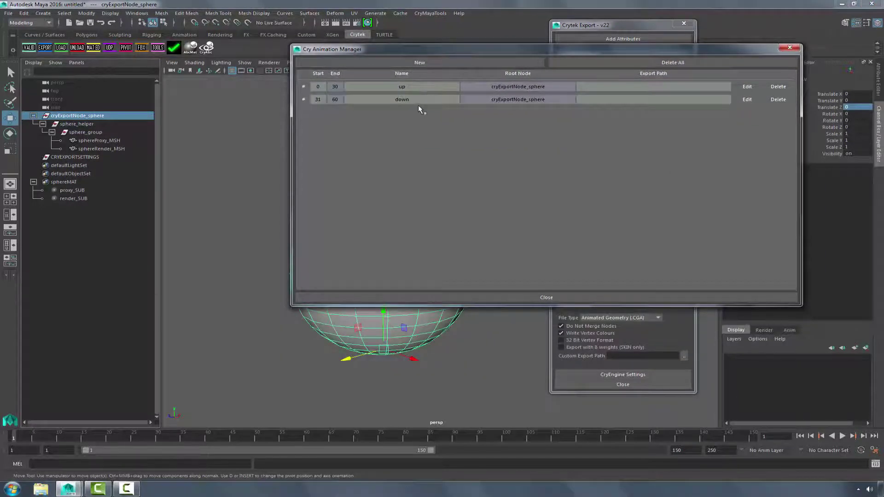
Add ranges 'left' (frames 61–90) and 'right' (frames 91–120), rooted at cryExportNode_sphere
{"action": "left_click", "coordinate": [462, 62]}
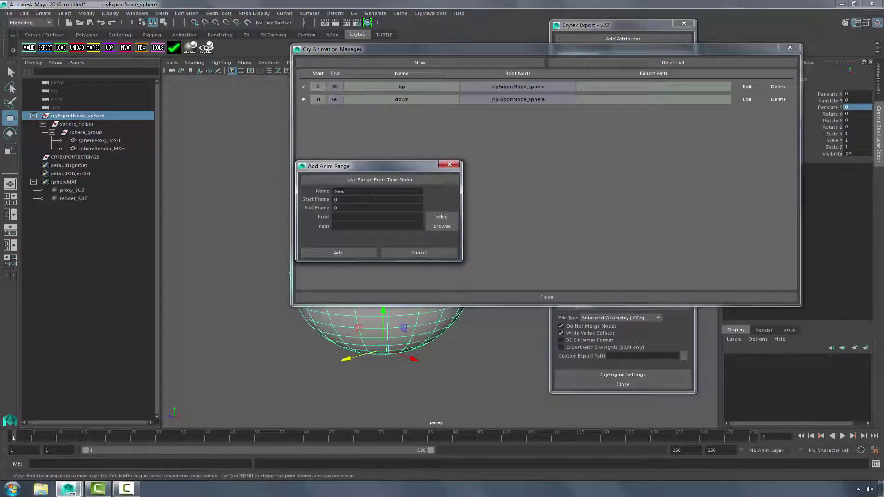
{"action": "double_click", "coordinate": [340, 191]}
{"action": "type", "text": "left"}
{"action": "type", "text": "61"}
{"action": "type", "text": "90"}
{"action": "left_click", "coordinate": [440, 219]}
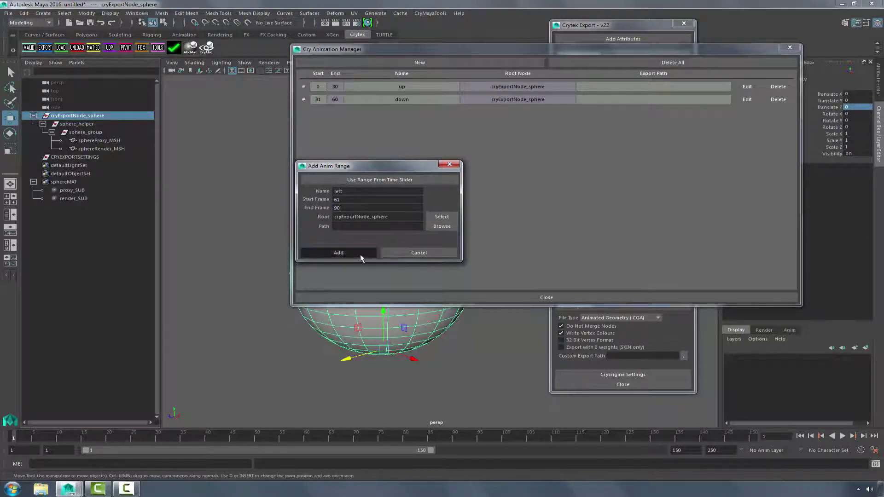
{"action": "left_click", "coordinate": [364, 253]}
{"action": "left_click", "coordinate": [441, 66]}
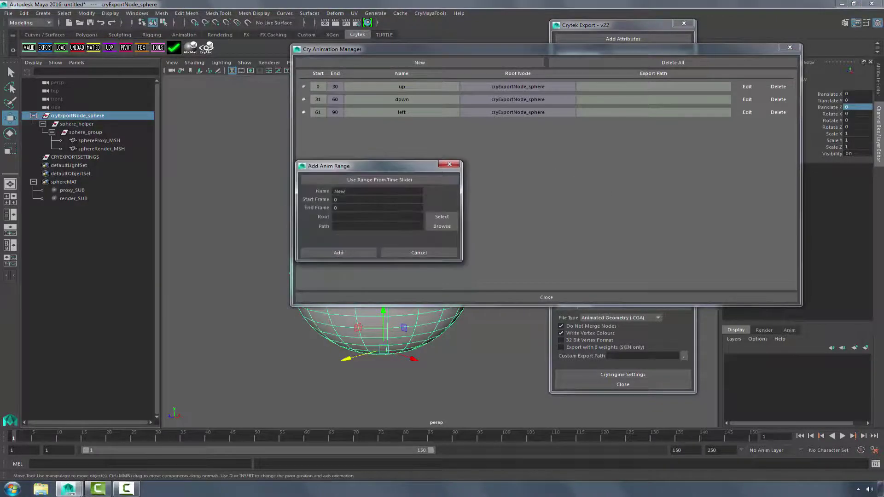
{"action": "type", "text": "right"}
{"action": "key", "text": "BackSpace"}
{"action": "type", "text": "91"}
{"action": "type", "text": "12"}
{"action": "type", "text": "0"}
{"action": "left_click", "coordinate": [453, 218]}
{"action": "left_click", "coordinate": [361, 252]}
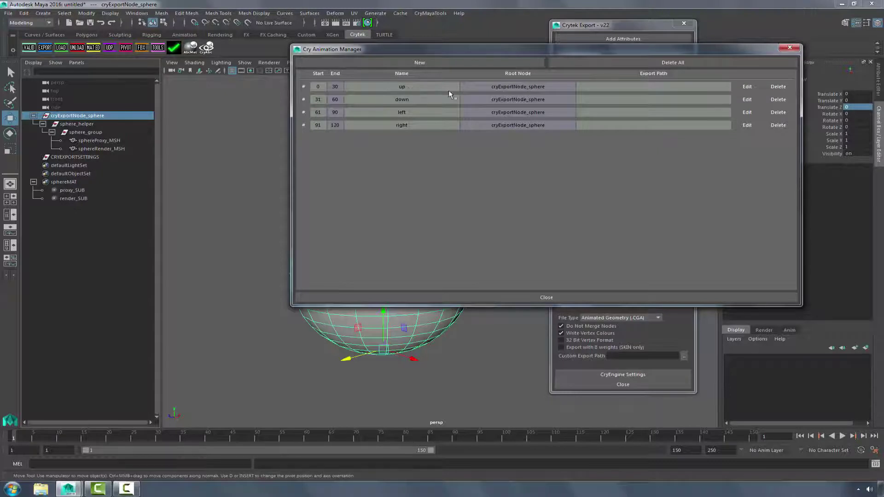
Rename the 0–30 'up' range to 'default'
{"action": "left_click", "coordinate": [747, 87]}
{"action": "type", "text": "default"}
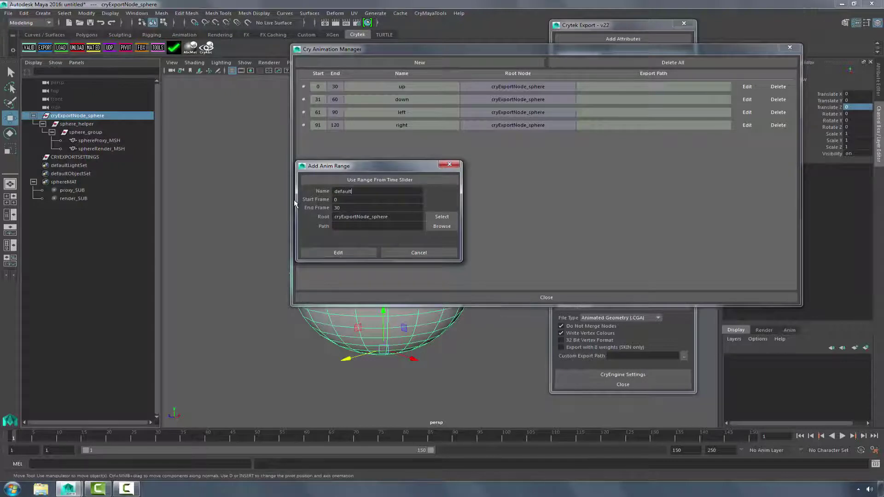
{"action": "left_click", "coordinate": [366, 252]}
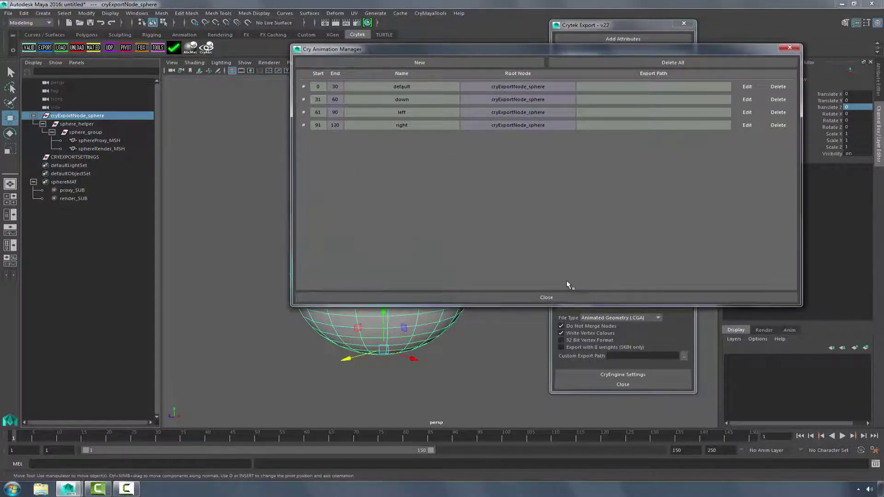
Close the Animation Manager, validate cryExportNode_sphere, review the duplicate 'sphere' name warning, close results
{"action": "left_click", "coordinate": [570, 298]}
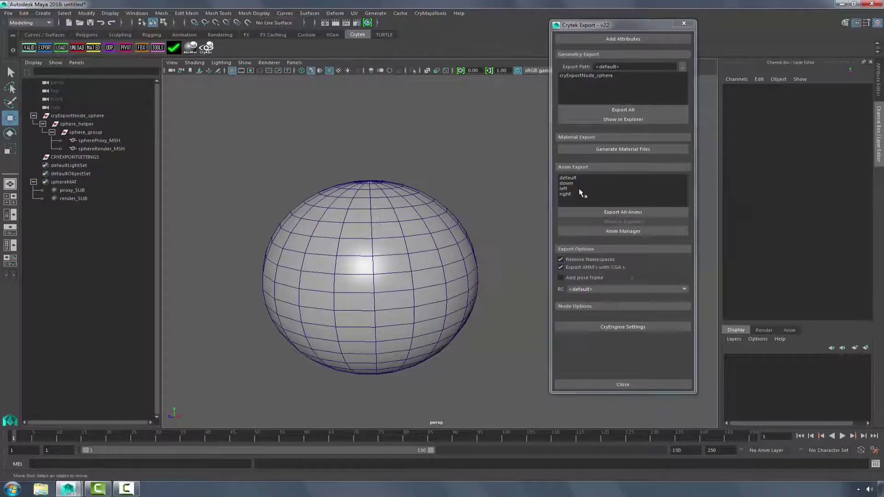
{"action": "left_click_drag", "start_coordinate": [369, 149], "coordinate": [355, 164], "text": "alt"}
{"action": "left_click", "coordinate": [73, 118]}
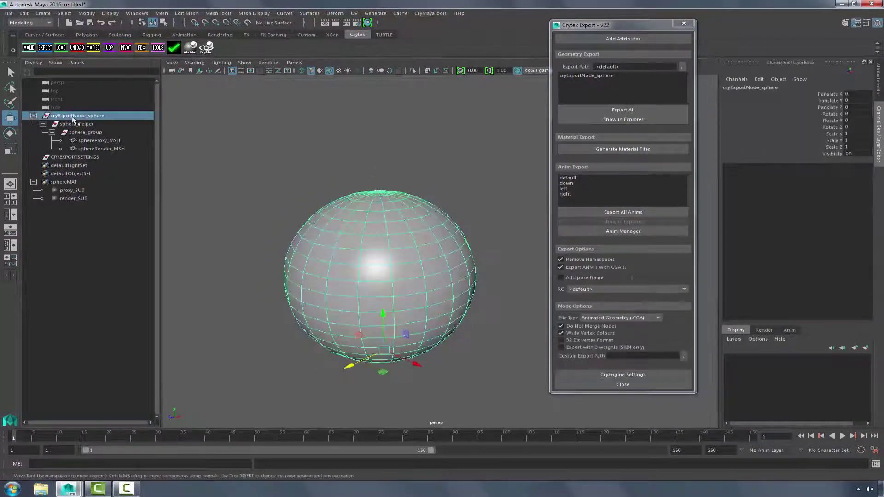
{"action": "left_click", "coordinate": [29, 47]}
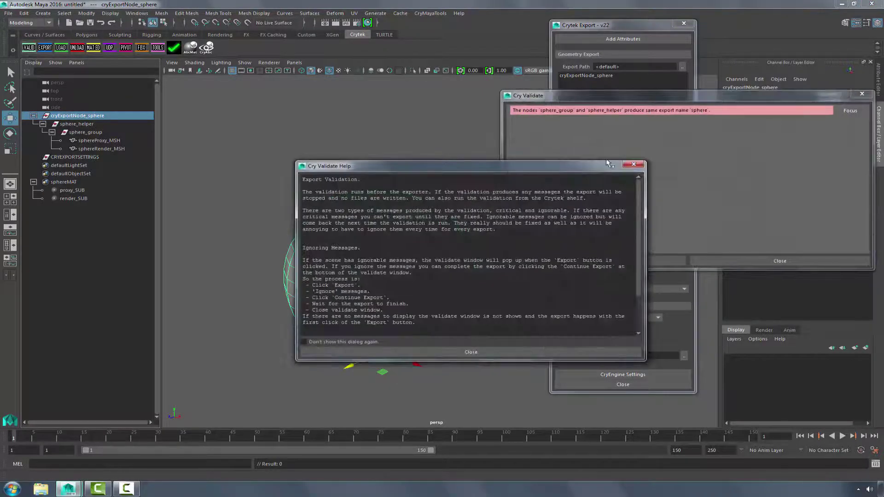
{"action": "left_click_drag", "start_coordinate": [585, 166], "coordinate": [380, 165]}
{"action": "left_click_drag", "start_coordinate": [539, 104], "coordinate": [347, 78]}
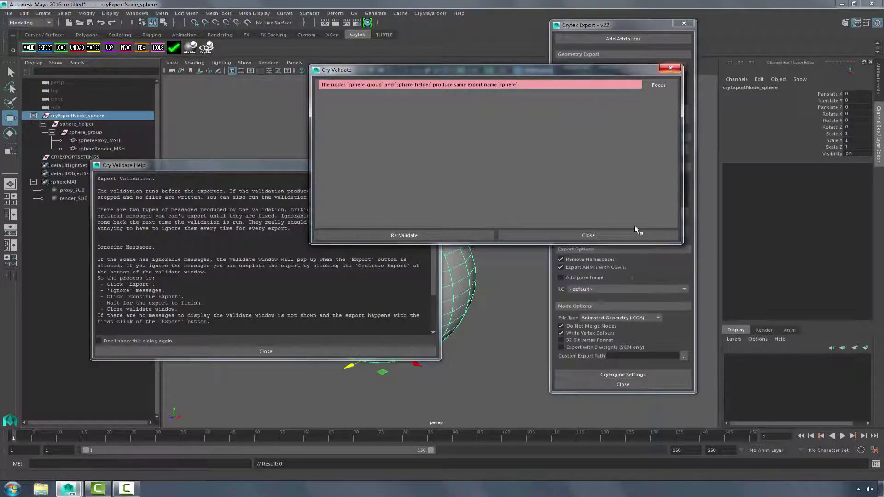
{"action": "left_click", "coordinate": [570, 235]}
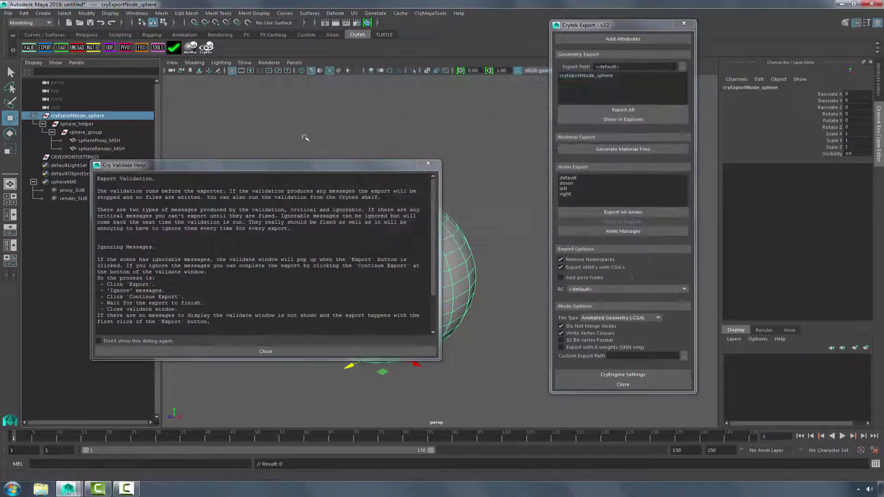
{"action": "left_click", "coordinate": [265, 351]}
Rename sphere_group to spheregeo_group in the Outliner
{"action": "left_click", "coordinate": [77, 132]}
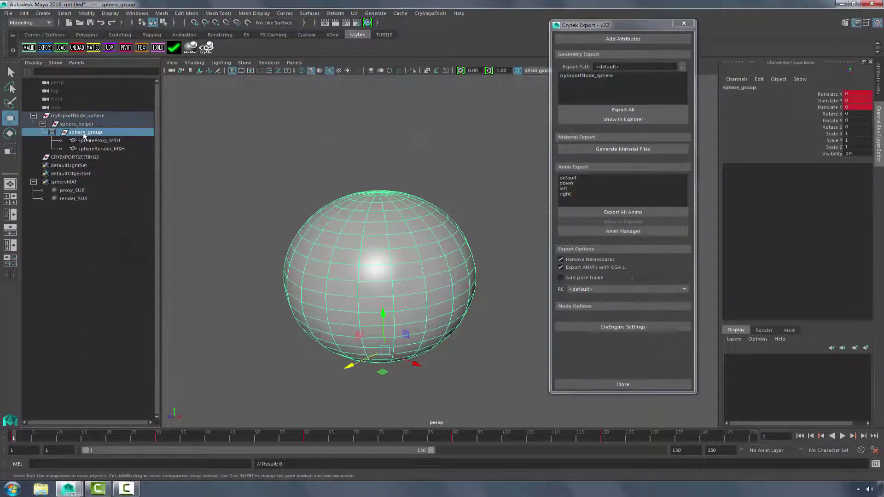
{"action": "double_click", "coordinate": [78, 133]}
{"action": "left_click", "coordinate": [86, 133]}
{"action": "type", "text": "geo"}
{"action": "key", "text": "Return"}
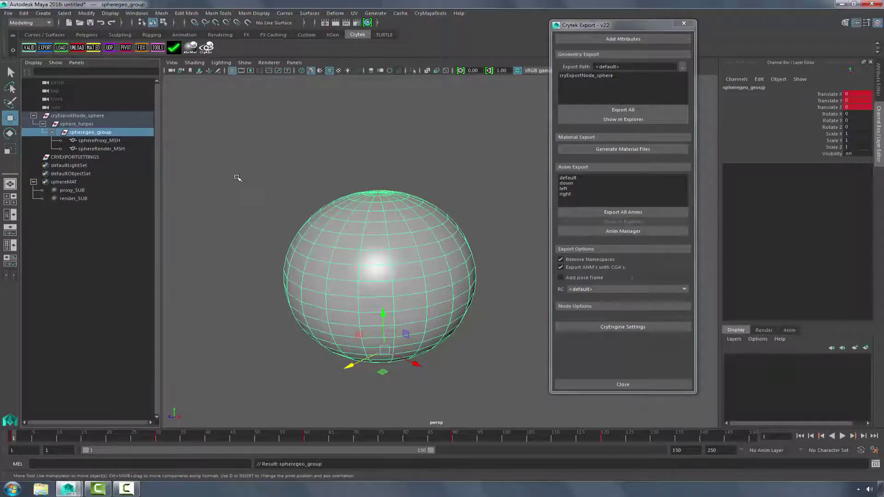
Re-validate cryExportNode_sphere, confirm no messages, and close the validation windows
{"action": "left_click", "coordinate": [100, 116]}
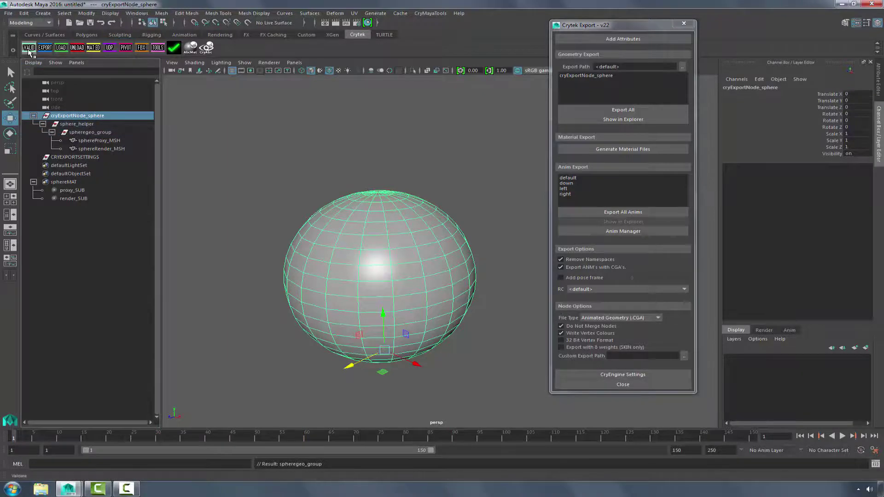
{"action": "left_click", "coordinate": [28, 48]}
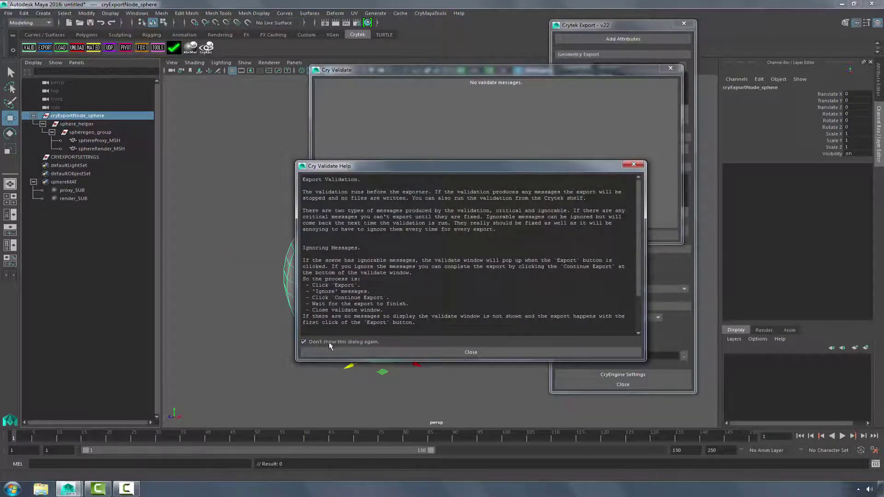
{"action": "left_click", "coordinate": [501, 351]}
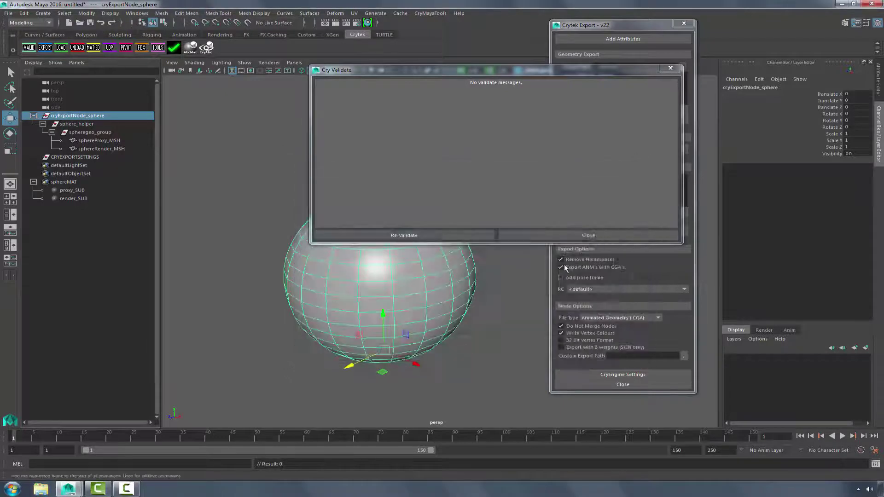
{"action": "left_click", "coordinate": [573, 236]}
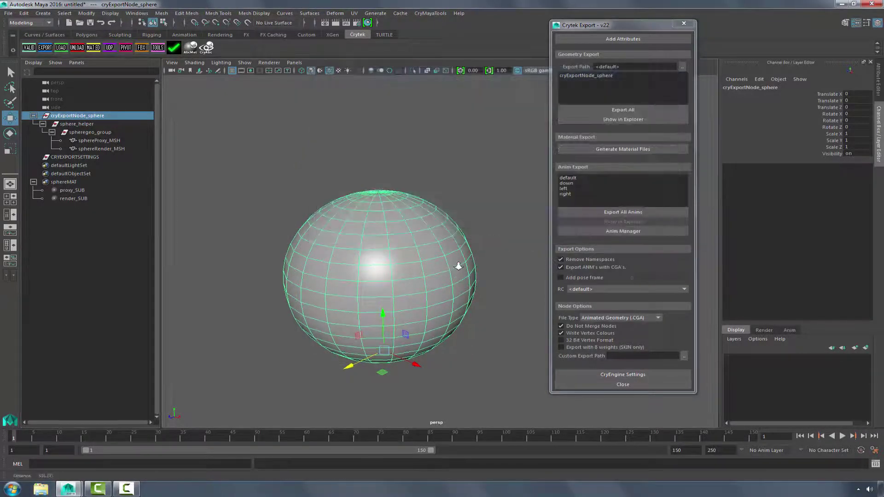
In Save Scene As, browse to D:\CRYENGINE\gamesdk\objects and create a new folder 'cga'
{"action": "scroll", "coordinate": [466, 268], "scroll_direction": "up", "scroll_amount": 1}
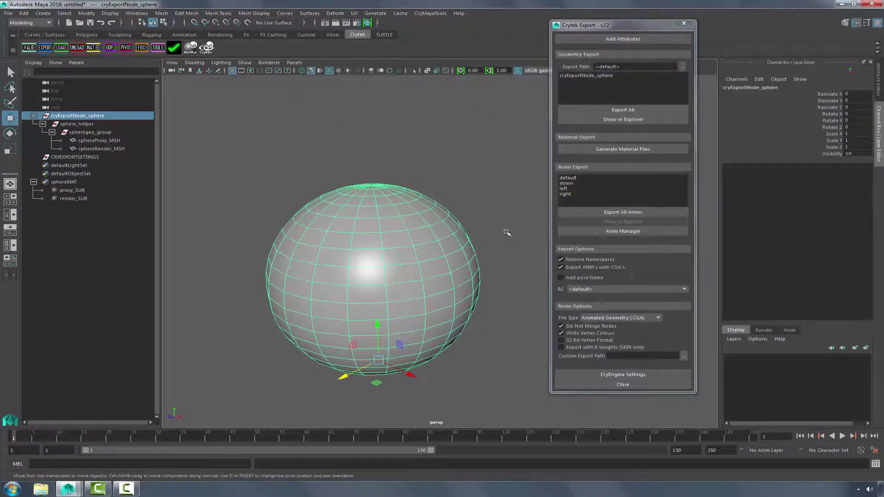
{"action": "left_click", "coordinate": [506, 232]}
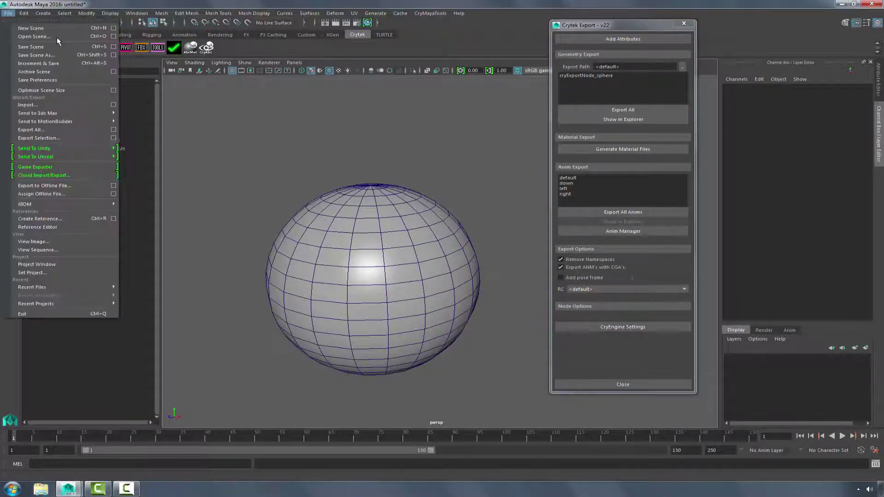
{"action": "left_click", "coordinate": [351, 151]}
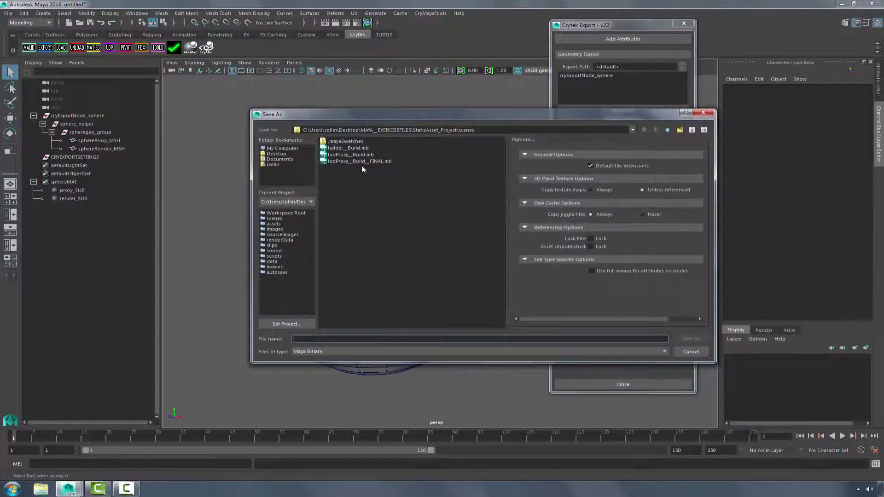
{"action": "left_click", "coordinate": [282, 149]}
{"action": "double_click", "coordinate": [344, 155]}
{"action": "double_click", "coordinate": [343, 141]}
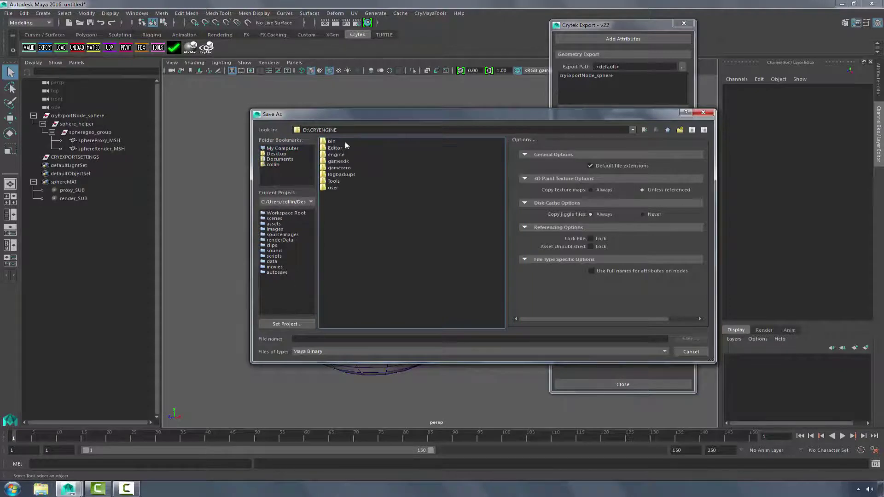
{"action": "double_click", "coordinate": [344, 160]}
{"action": "double_click", "coordinate": [343, 175]}
{"action": "right_click", "coordinate": [366, 209]}
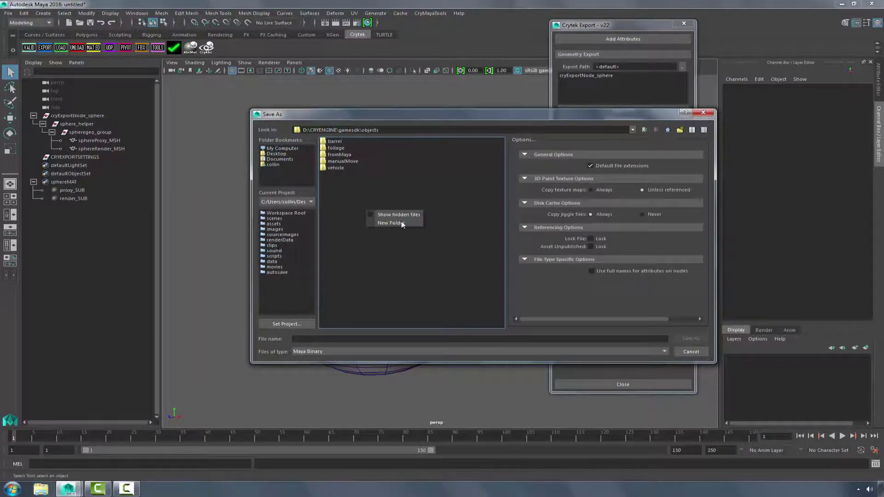
{"action": "left_click", "coordinate": [401, 223]}
{"action": "type", "text": "cga"}
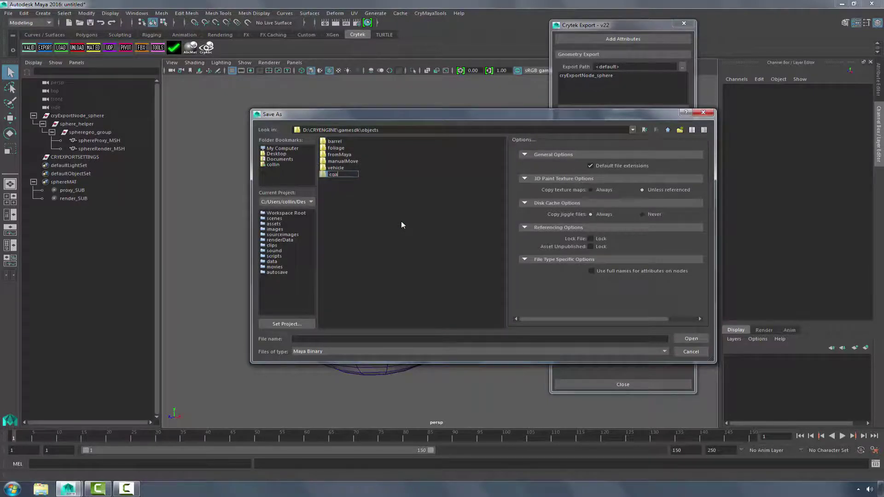
{"action": "key", "text": "Return"}
Save the scene as 'cga' in Maya ASCII format inside the cga folder
{"action": "double_click", "coordinate": [338, 174]}
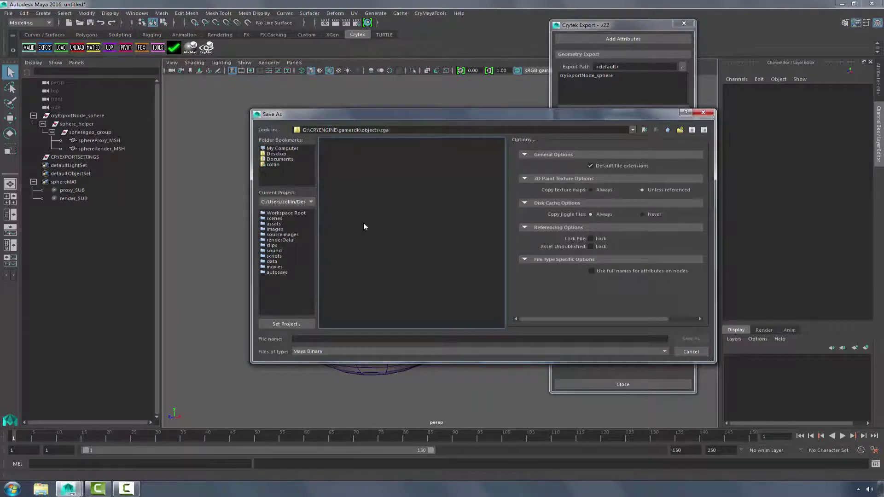
{"action": "type", "text": "cga"}
{"action": "left_click", "coordinate": [625, 356]}
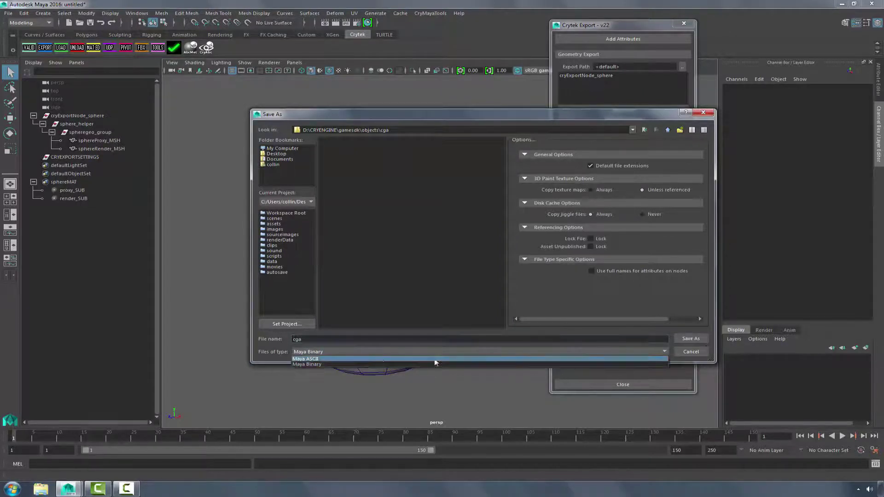
{"action": "left_click", "coordinate": [360, 357]}
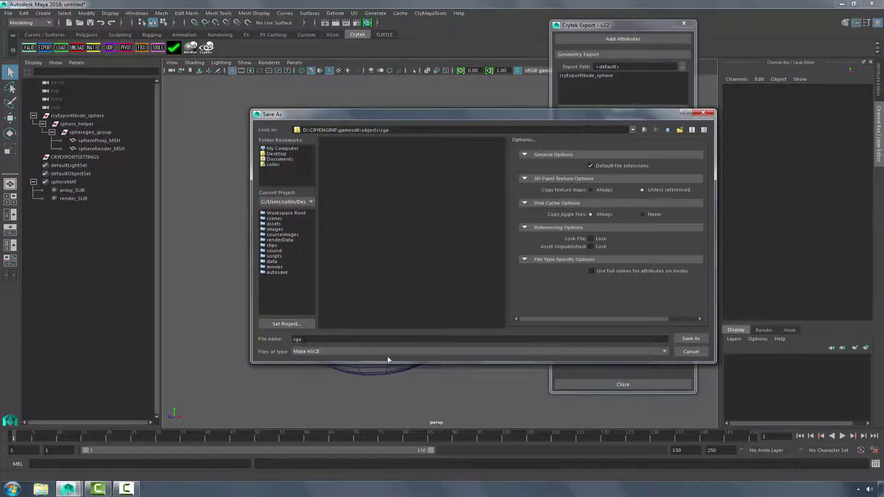
{"action": "left_click", "coordinate": [693, 339]}
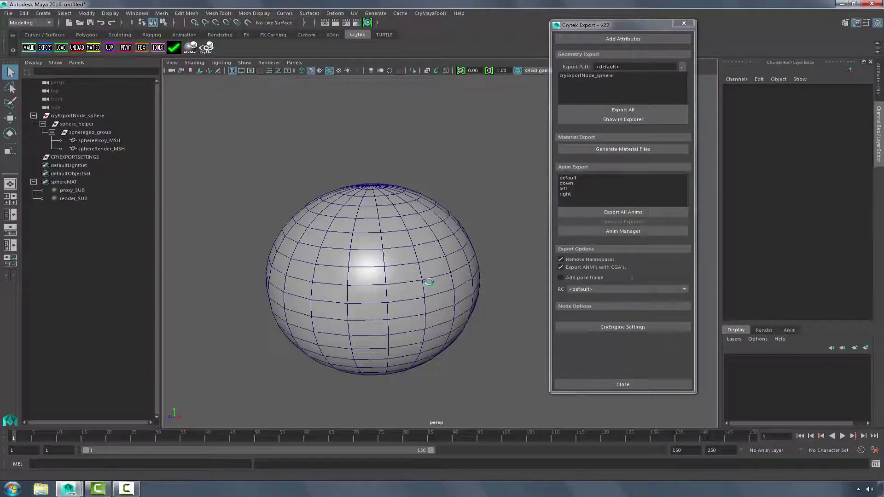
Set the Crytek Export Path and cryExportNode_sphere's Custom Export Path both to the cga folder
{"action": "key", "text": "w"}
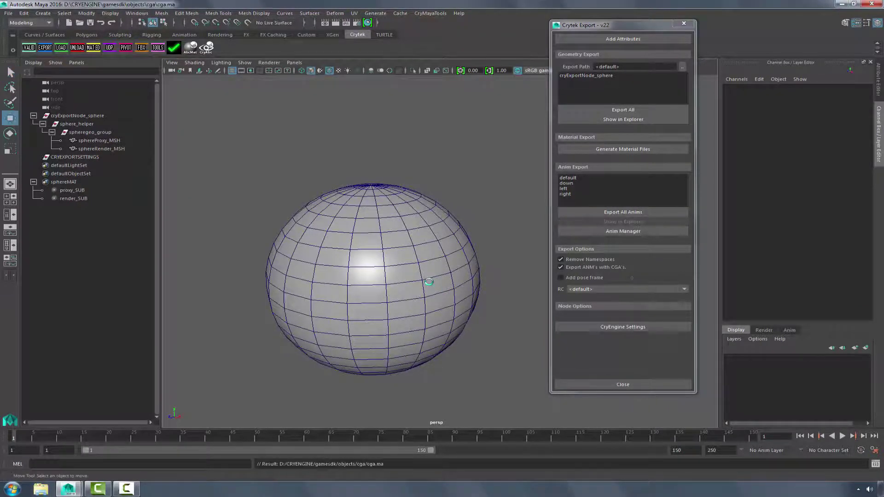
{"action": "right_click_drag", "start_coordinate": [463, 296], "coordinate": [400, 306], "text": "alt"}
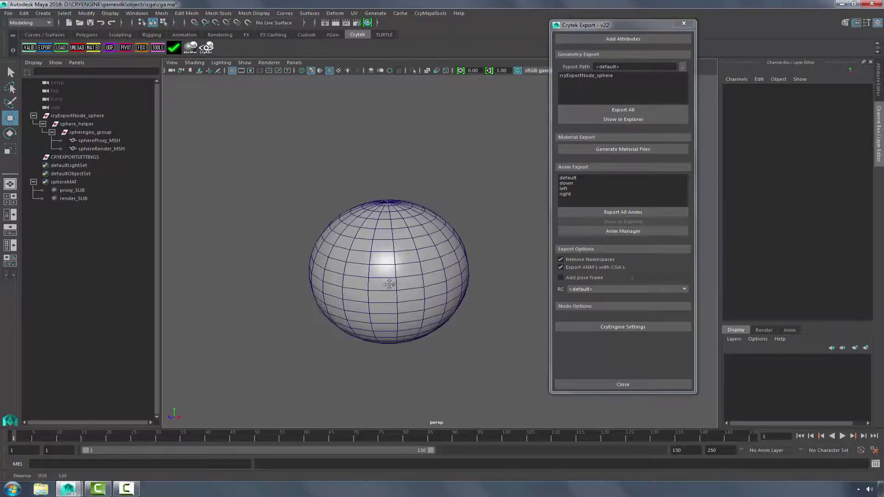
{"action": "left_click", "coordinate": [682, 67]}
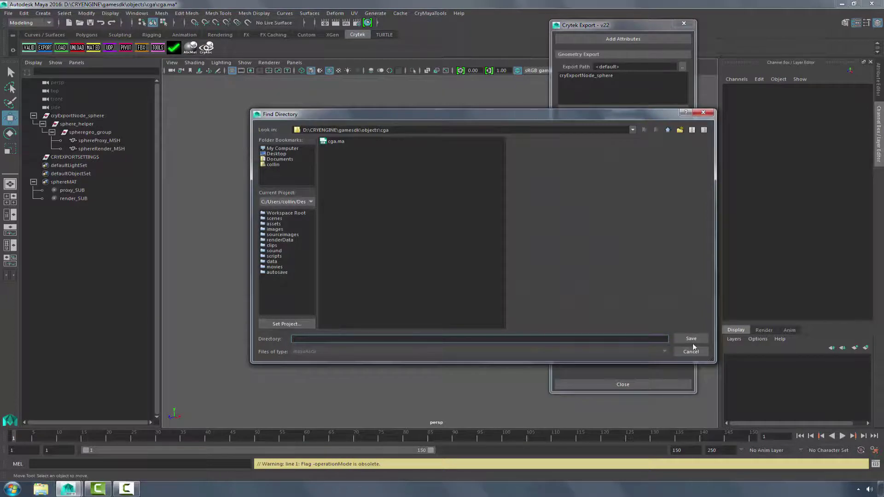
{"action": "key", "text": "Escape"}
{"action": "left_click", "coordinate": [82, 116]}
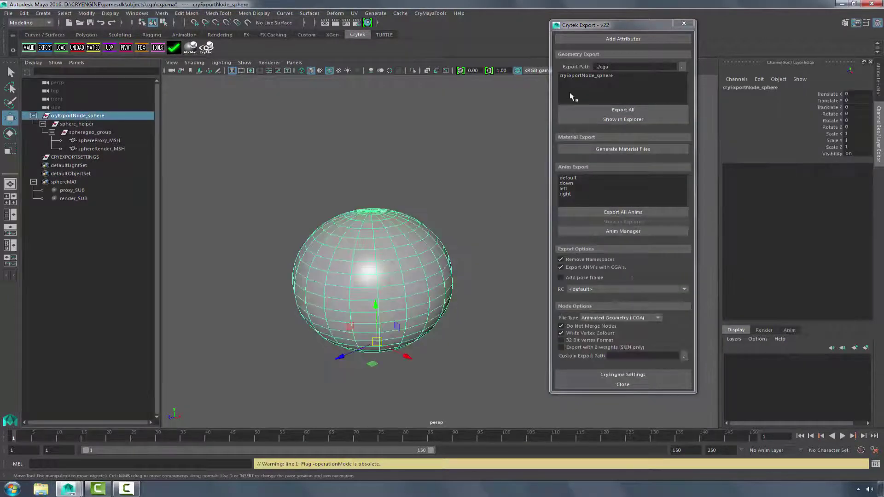
{"action": "left_click", "coordinate": [684, 356]}
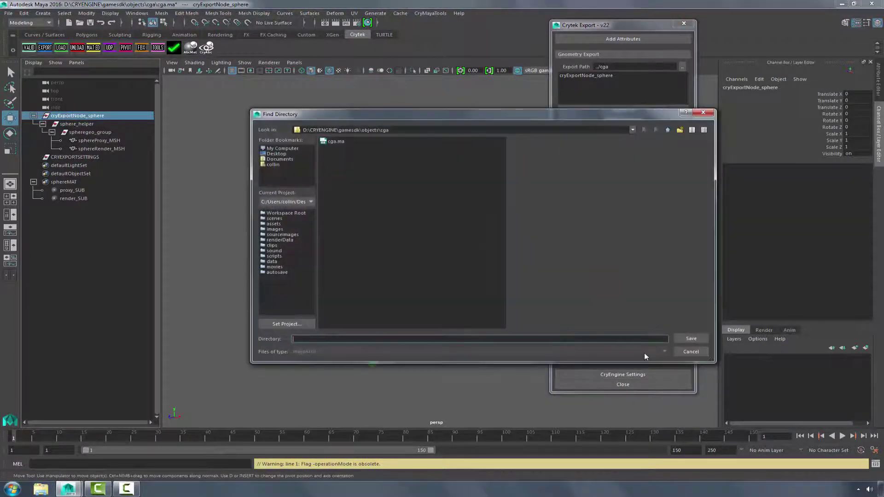
{"action": "left_click", "coordinate": [690, 339]}
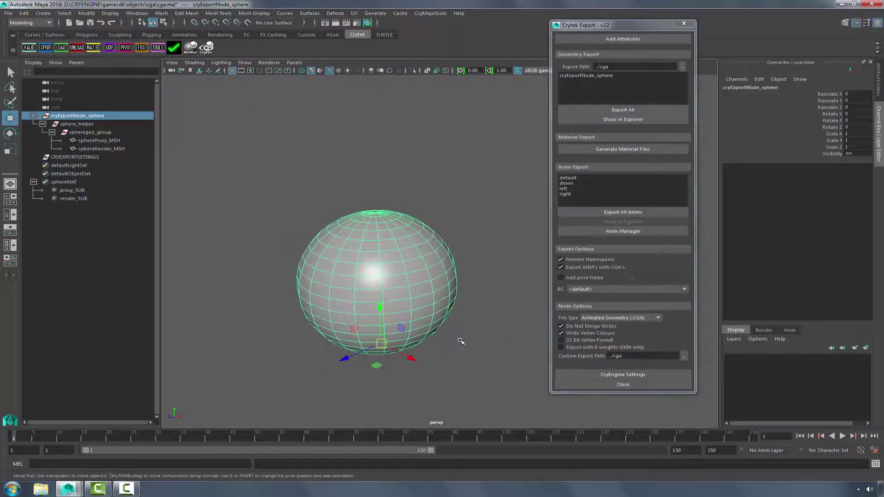
Set the default animation's export path to the objects\cga folder (../cga)
{"action": "left_click", "coordinate": [650, 230]}
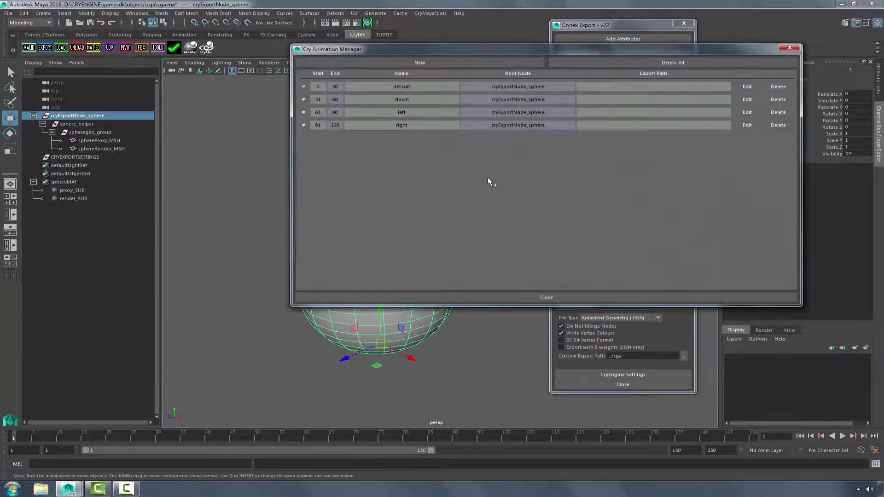
{"action": "left_click", "coordinate": [747, 87]}
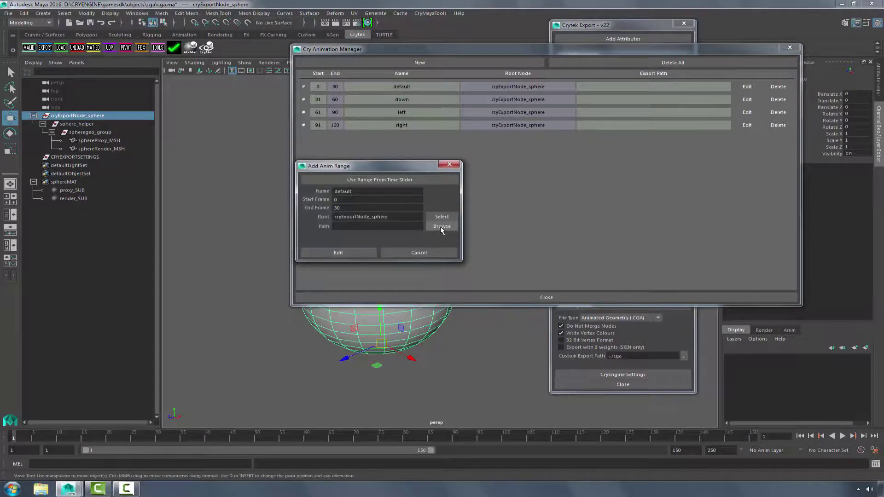
{"action": "left_click", "coordinate": [440, 226]}
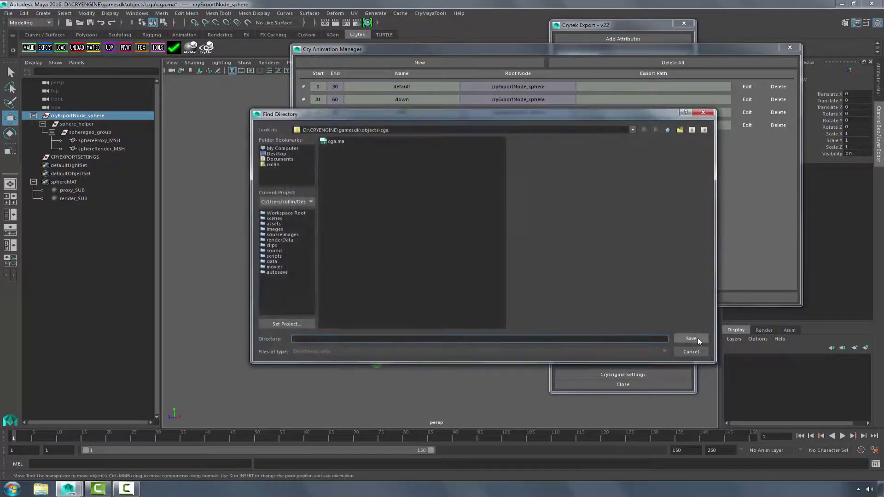
{"action": "left_click", "coordinate": [697, 338]}
{"action": "left_click", "coordinate": [352, 255]}
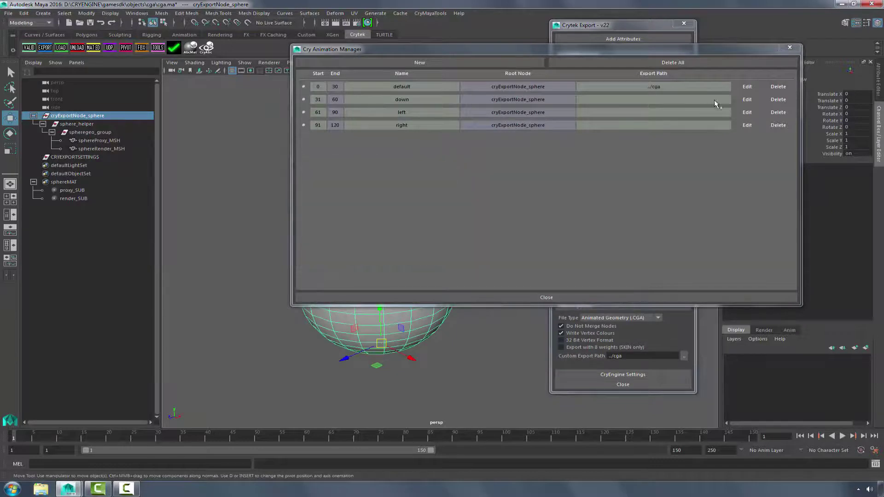
Set the down animation's export path to the objects\cga folder (../cga)
{"action": "left_click", "coordinate": [747, 99]}
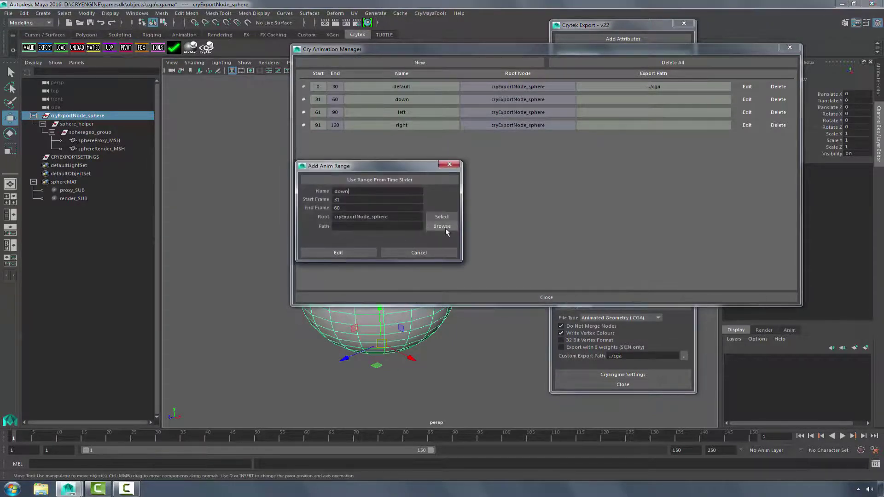
{"action": "left_click", "coordinate": [446, 228]}
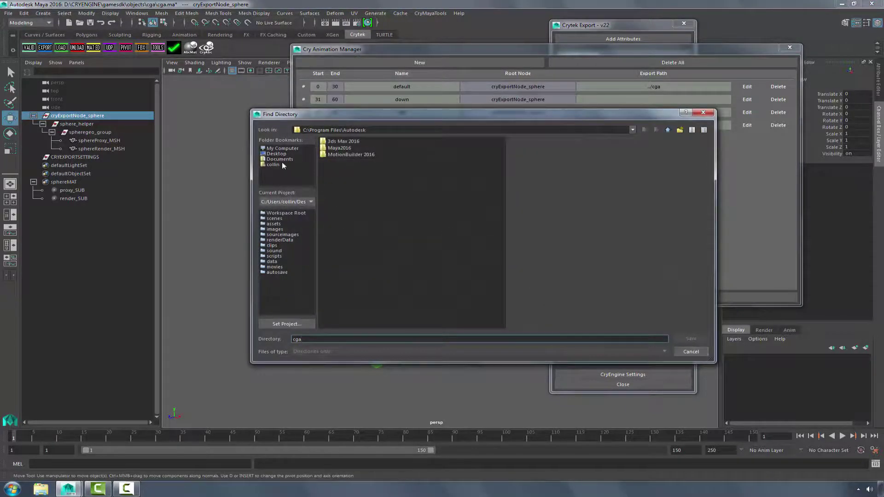
{"action": "left_click", "coordinate": [635, 128]}
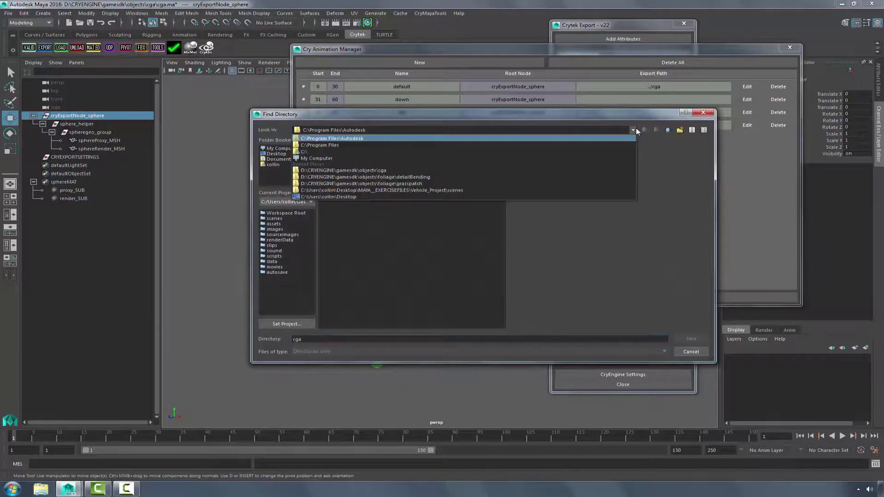
{"action": "left_click", "coordinate": [368, 170]}
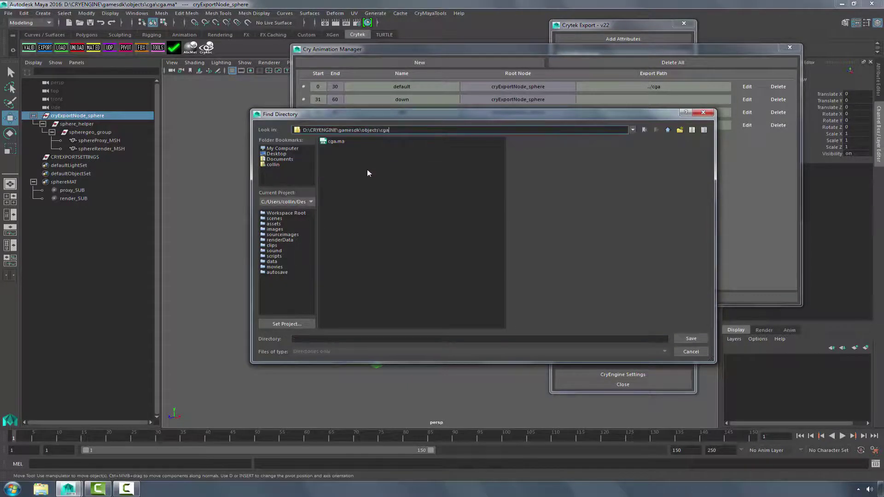
{"action": "left_click", "coordinate": [702, 341]}
{"action": "left_click", "coordinate": [346, 252]}
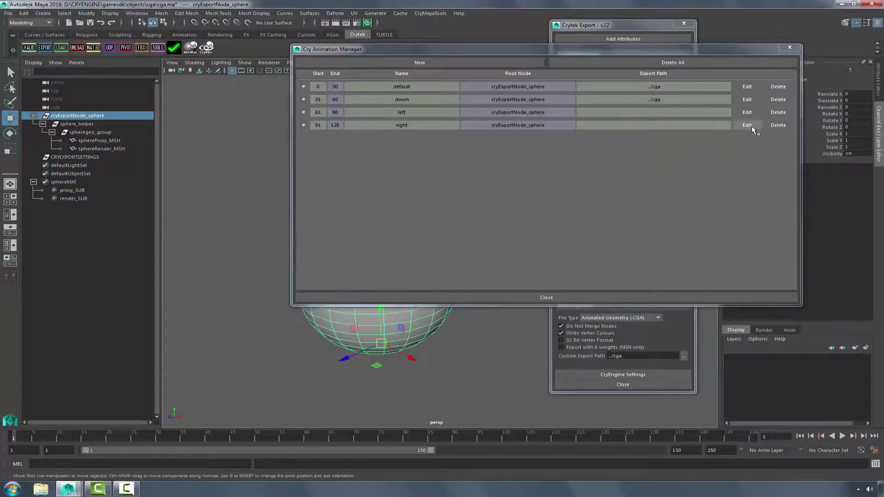
Set the left animation's export path to the objects\cga folder (../cga)
{"action": "left_click", "coordinate": [747, 112]}
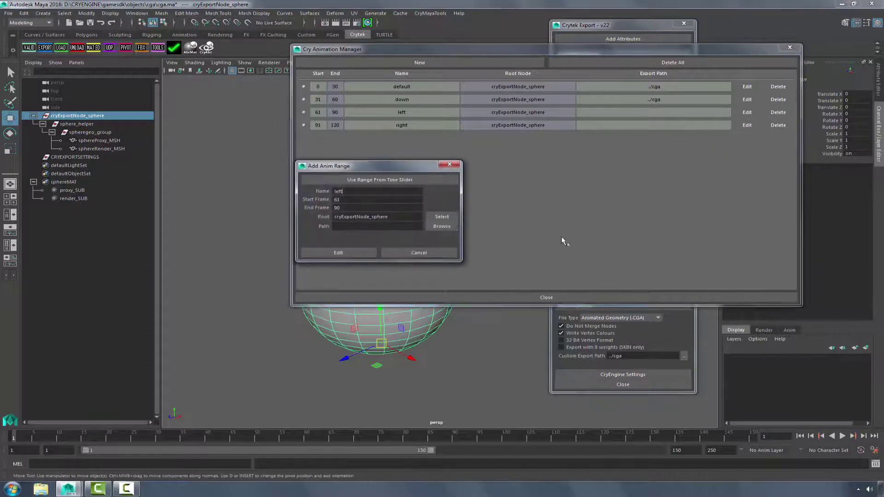
{"action": "left_click", "coordinate": [444, 226]}
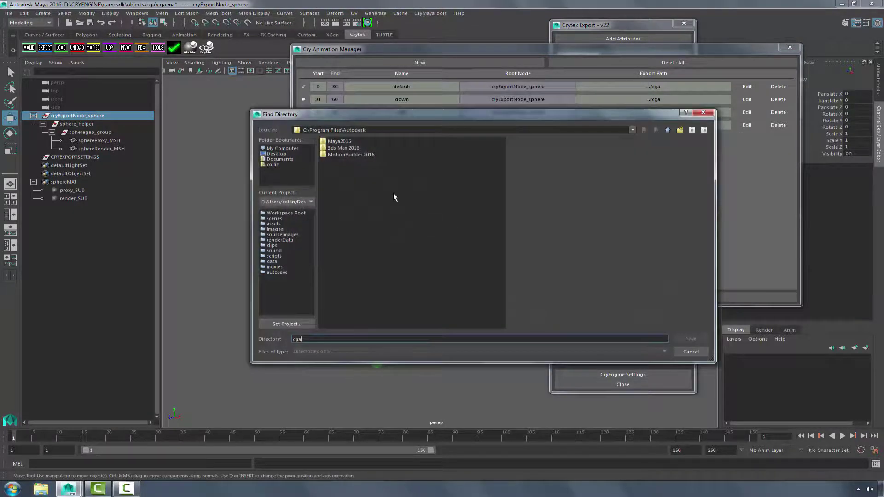
{"action": "left_click", "coordinate": [633, 130]}
{"action": "left_click", "coordinate": [379, 171]}
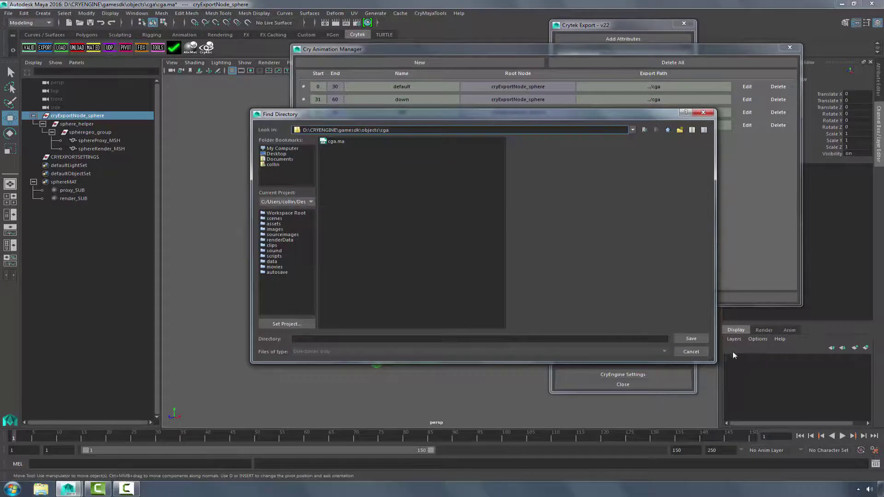
{"action": "left_click", "coordinate": [686, 337]}
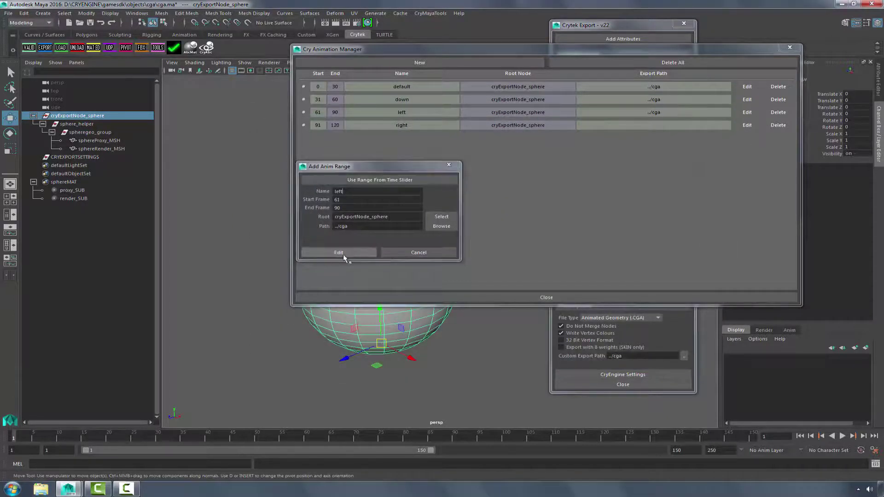
{"action": "left_click", "coordinate": [370, 252]}
Set the right animation's export path to ../cga and close the Animation Manager
{"action": "left_click", "coordinate": [746, 125]}
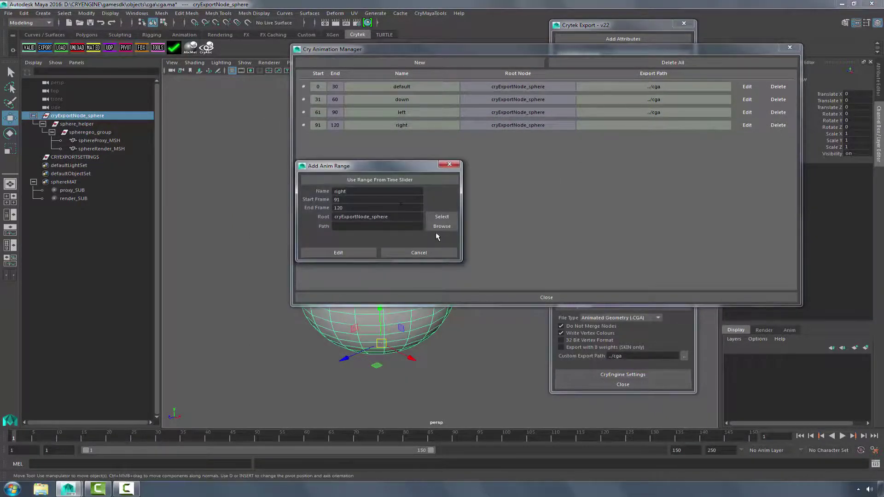
{"action": "left_click", "coordinate": [428, 254]}
{"action": "left_click", "coordinate": [747, 125]}
{"action": "left_click", "coordinate": [440, 226]}
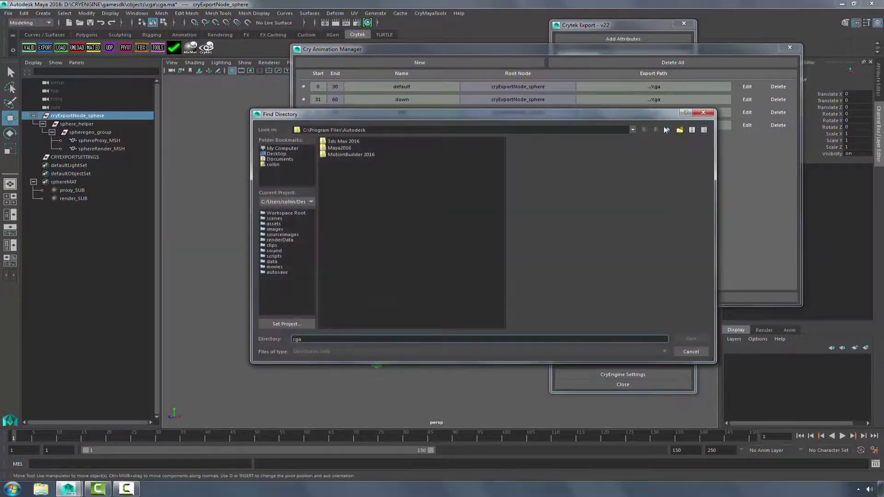
{"action": "left_click", "coordinate": [645, 130]}
{"action": "double_click", "coordinate": [451, 168]}
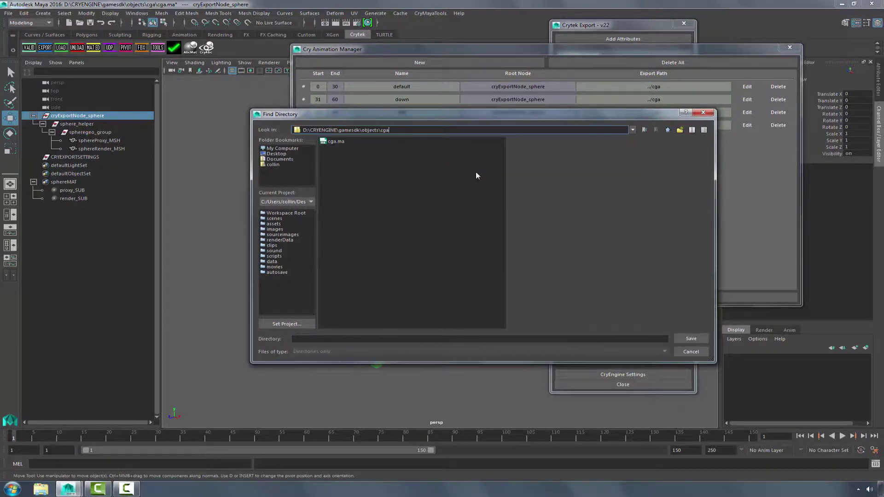
{"action": "left_click", "coordinate": [704, 339]}
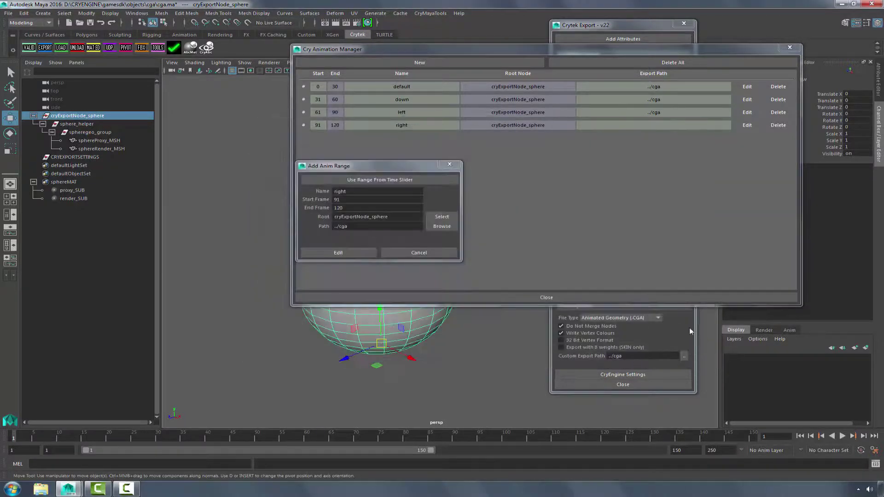
{"action": "left_click", "coordinate": [358, 253]}
{"action": "left_click", "coordinate": [590, 297]}
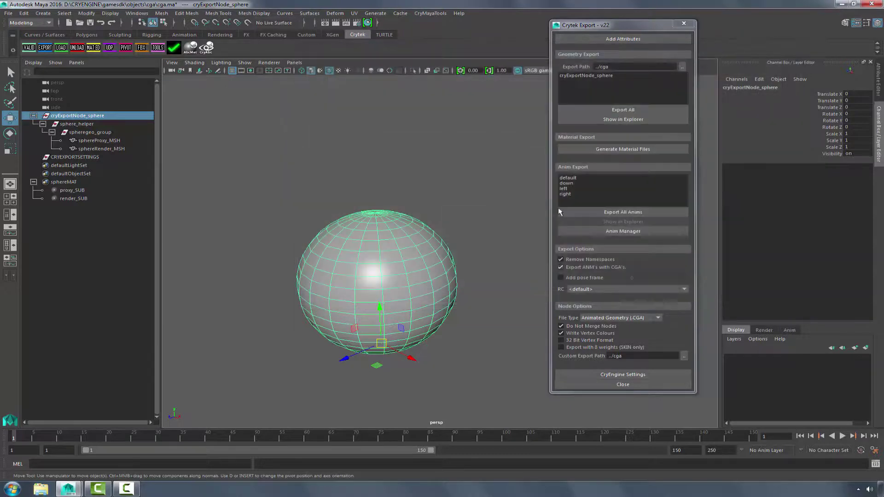
Export the sphere geometry with all animations and generate its material file
{"action": "left_click_drag", "start_coordinate": [599, 25], "coordinate": [651, 44]}
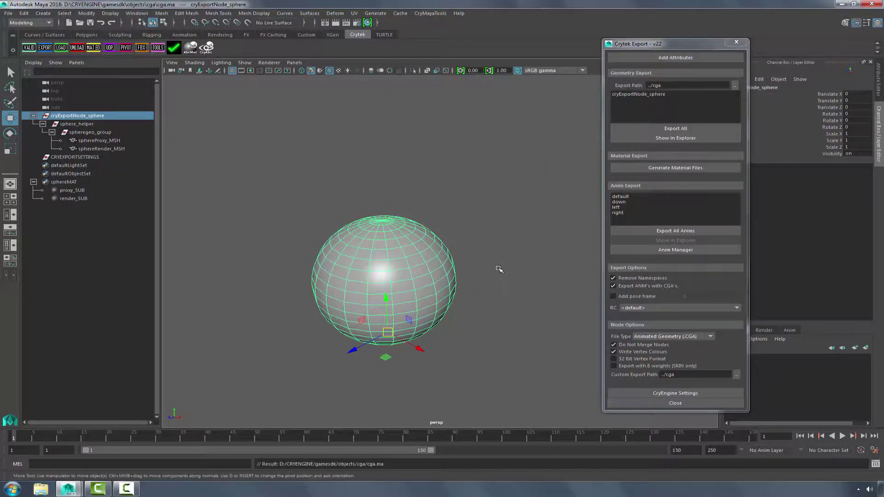
{"action": "scroll", "coordinate": [489, 265], "scroll_direction": "up", "scroll_amount": 2}
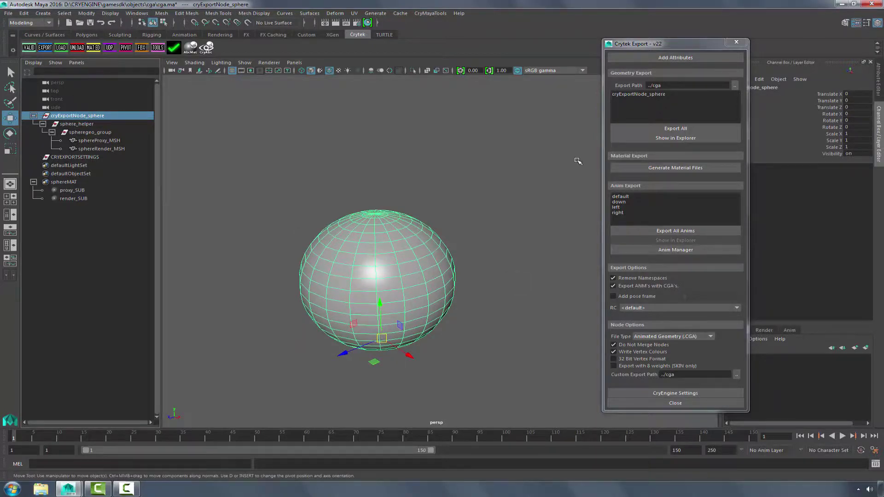
{"action": "left_click", "coordinate": [680, 130]}
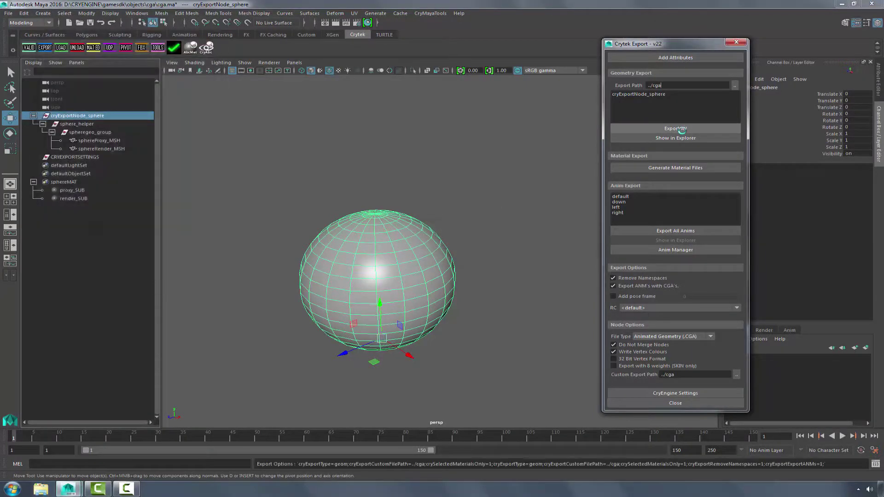
{"action": "left_click", "coordinate": [681, 167]}
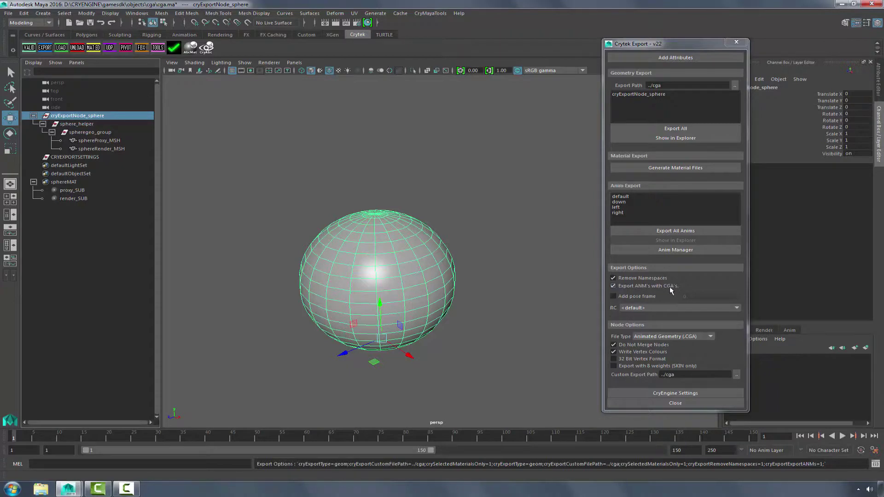
Show the cga export folder in Explorer and inspect sphere_default.anm
{"action": "left_click", "coordinate": [682, 139]}
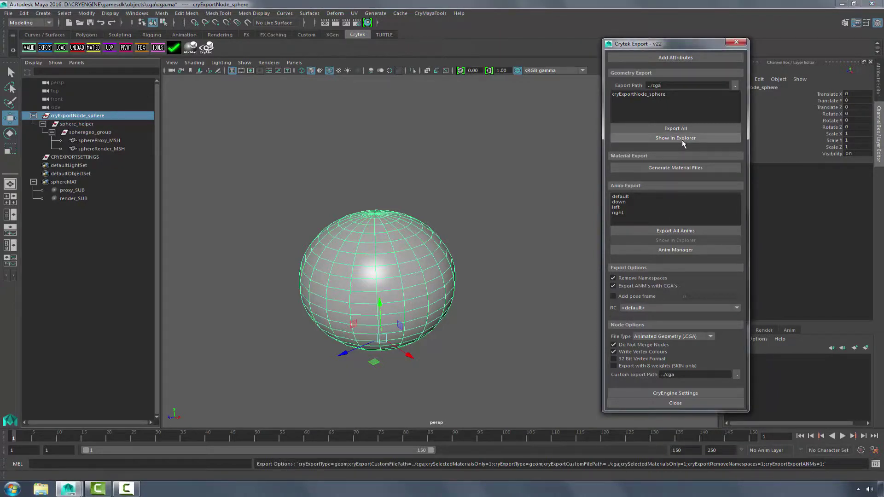
{"action": "left_click", "coordinate": [682, 139]}
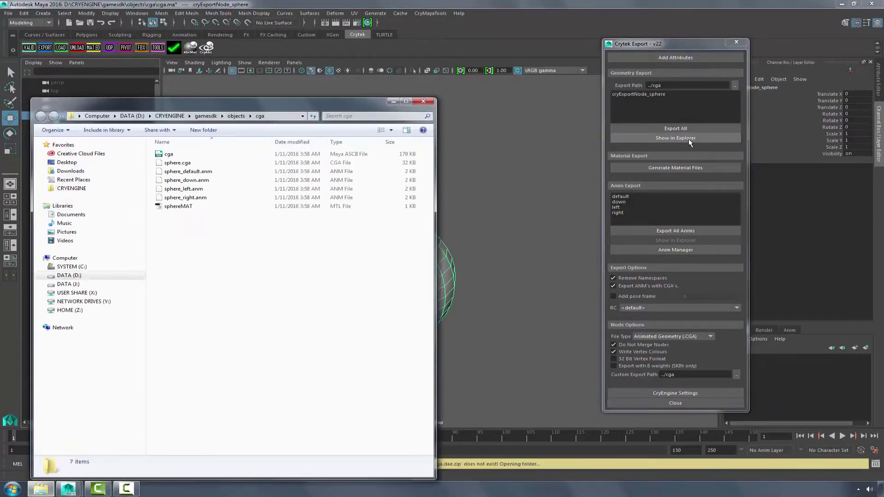
{"action": "left_click", "coordinate": [186, 172]}
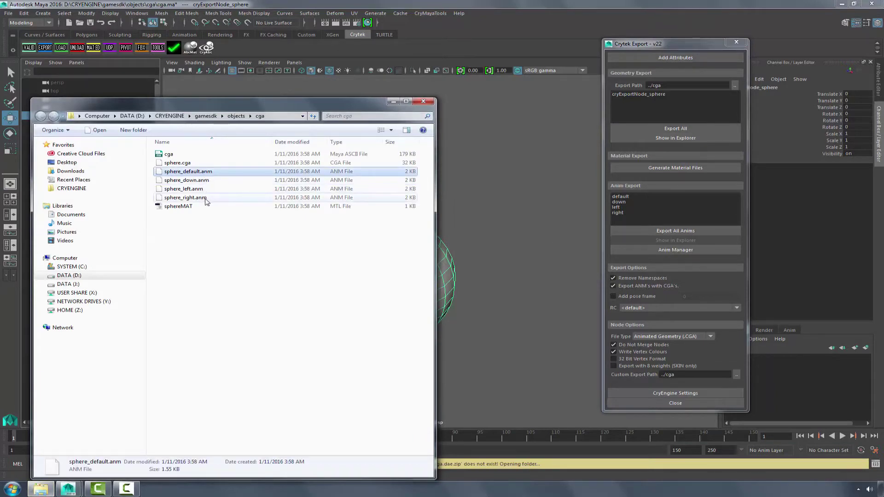